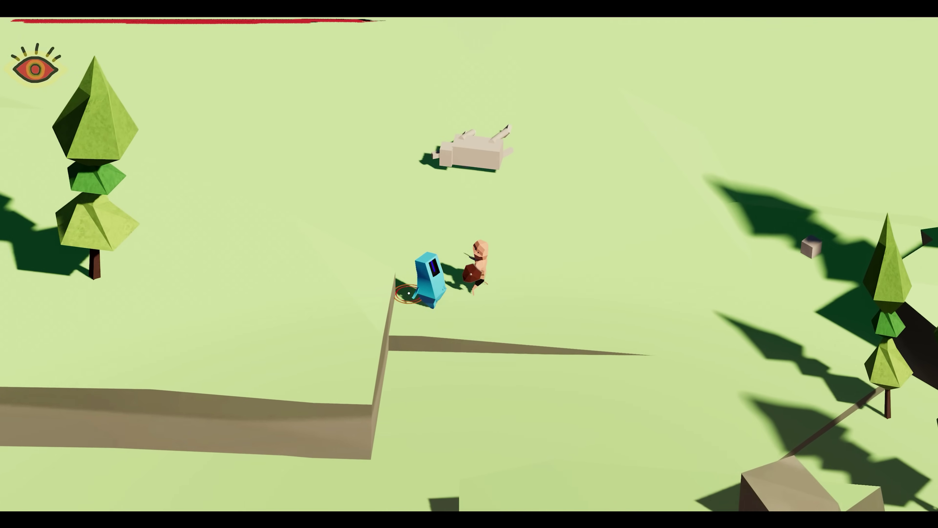
pyautogui.press('d')
pyautogui.press('d')
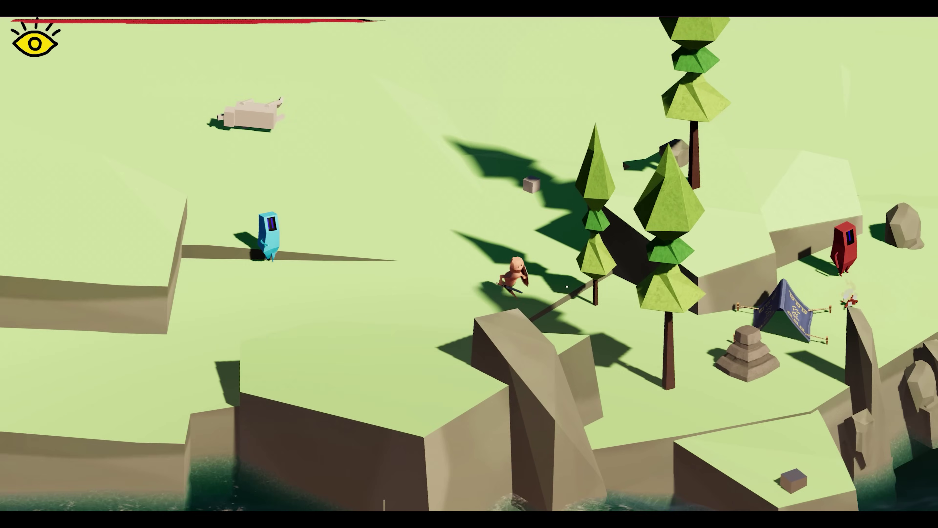
pyautogui.press('s')
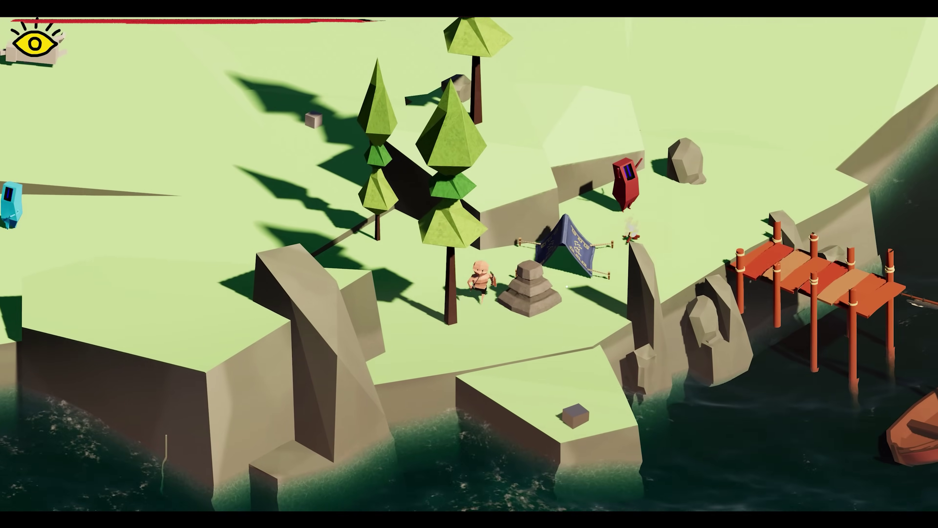
pyautogui.press('d')
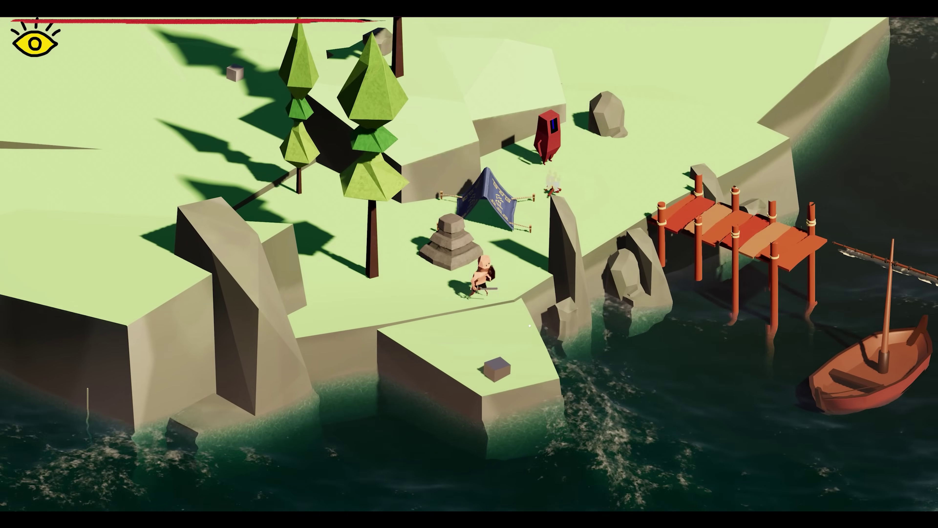
pyautogui.press('s')
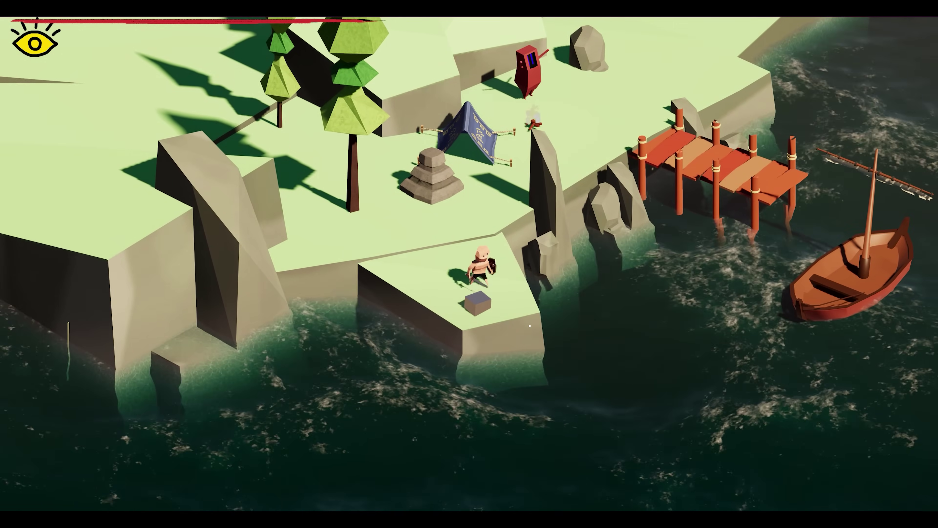
pyautogui.press('w')
pyautogui.press('d')
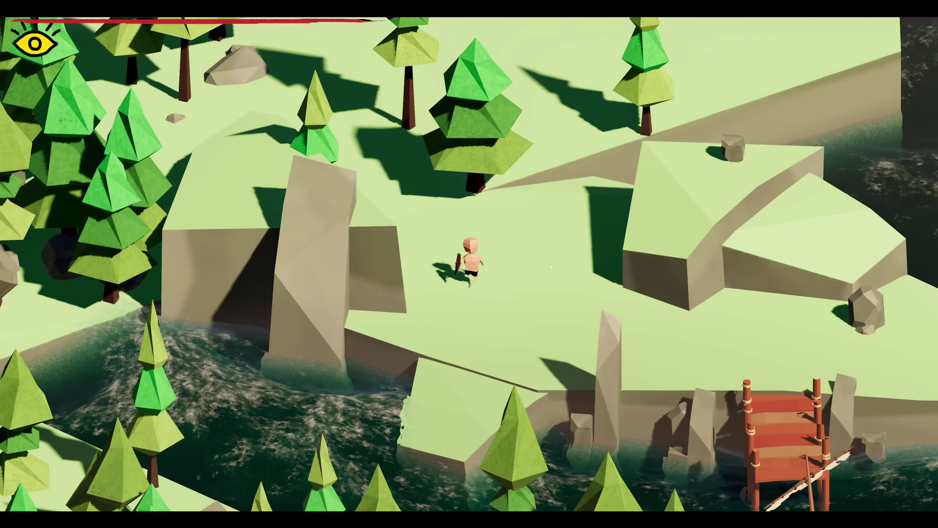
pyautogui.press('w')
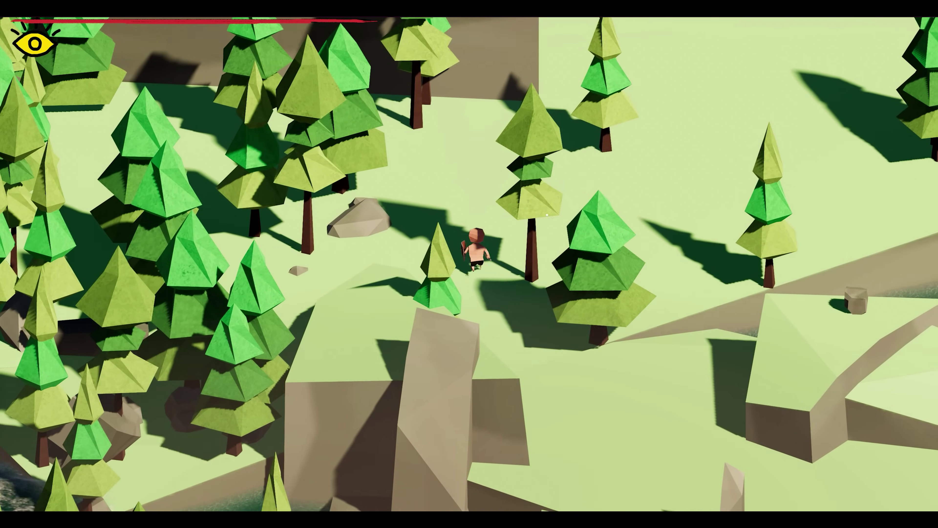
pyautogui.press('d')
pyautogui.press('w')
pyautogui.press('d')
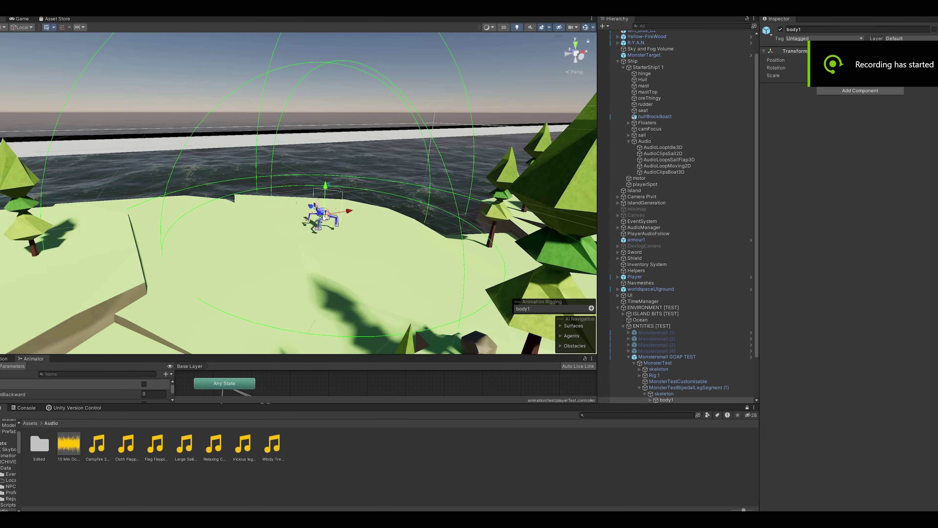
# Frame the Monstersmall GOAP TEST object in the scene and review its agent, sensor and collider components
pyautogui.doubleClick(665, 357)
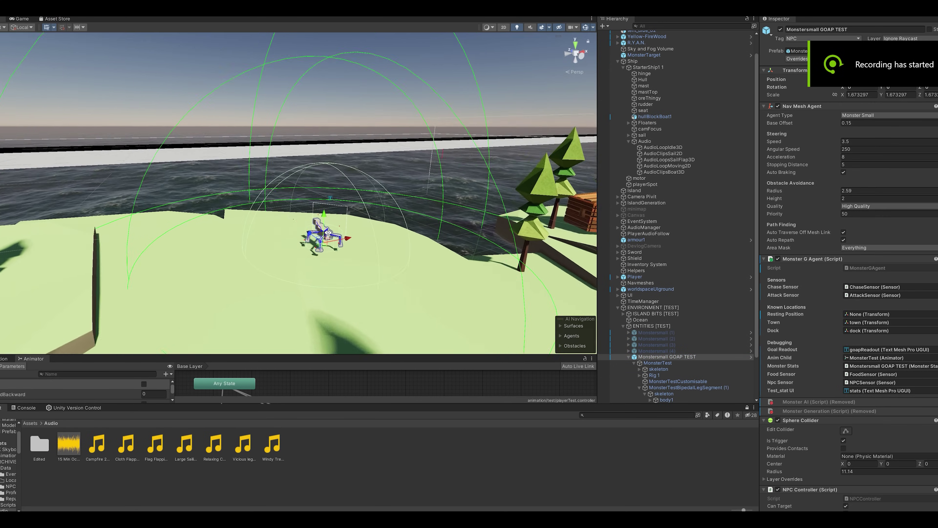
pyautogui.scroll(-3, 806, 296)
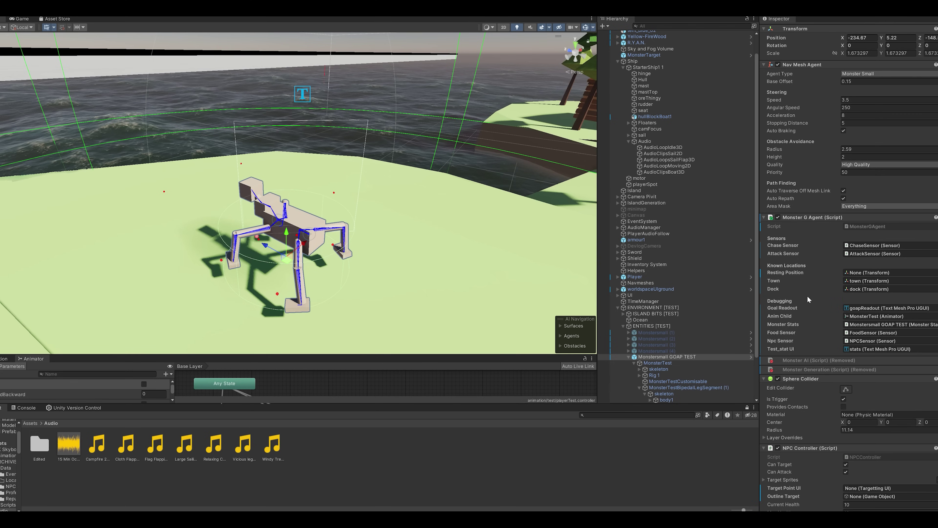
pyautogui.scroll(-3, 806, 256)
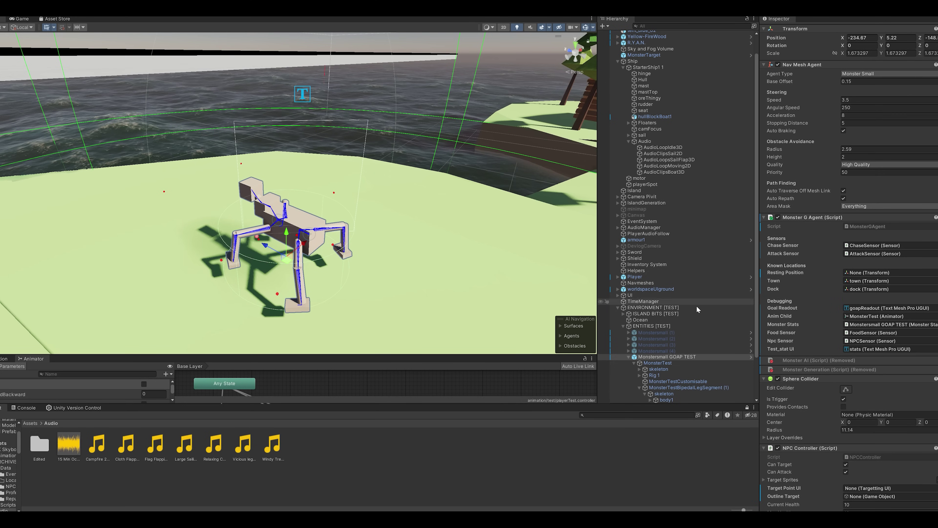
# Find the deer corpse on the island, select it and examine it together with its collider and rigidbody settings
pyautogui.moveTo(399, 218); pyautogui.dragTo(111, 245, button='right')
pyautogui.press('s')
pyautogui.click(369, 222)
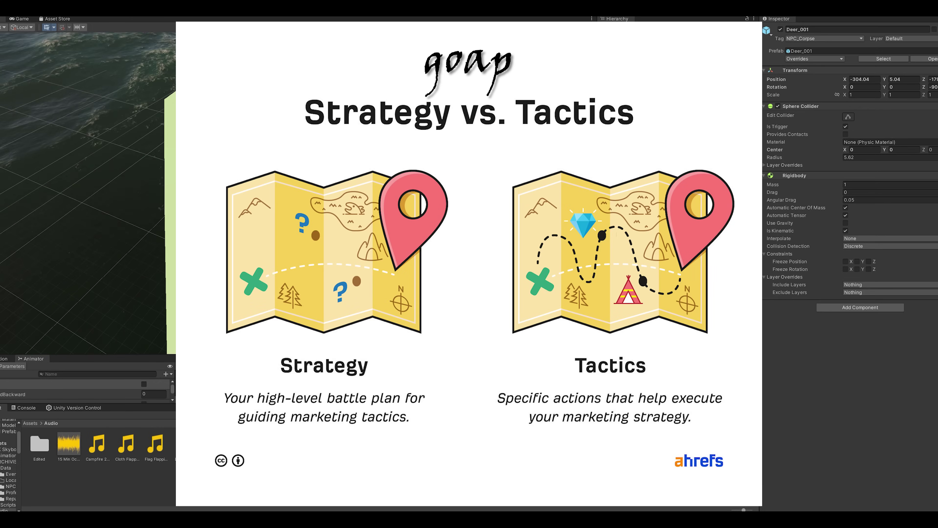
pyautogui.moveTo(370, 221); pyautogui.dragTo(306, 236, button='right')
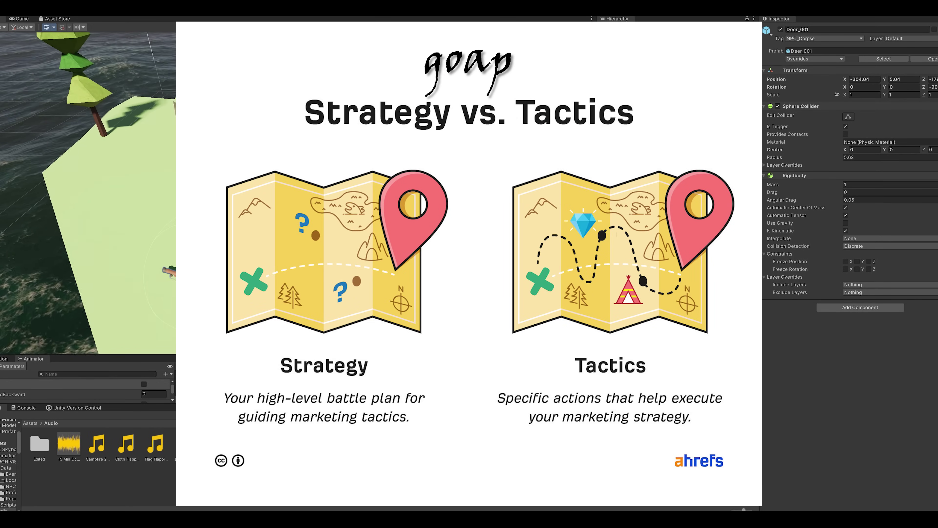
pyautogui.scroll(2, 657, 147)
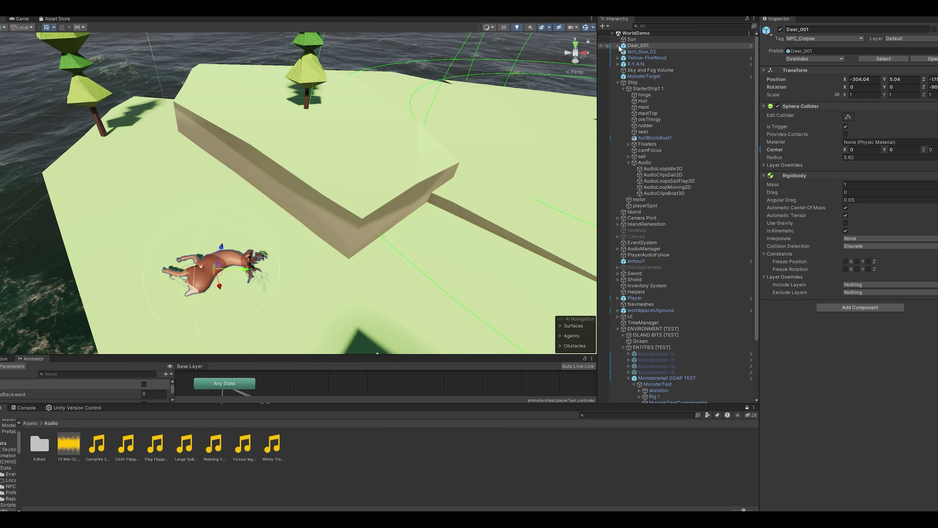
# Select the Monstersmall GOAP TEST monster and activate the goapReadout text inside its worldspaceUINPC object
pyautogui.moveTo(372, 219); pyautogui.dragTo(437, 177, button='right')
pyautogui.click(480, 225)
pyautogui.scroll(-6, 480, 225)
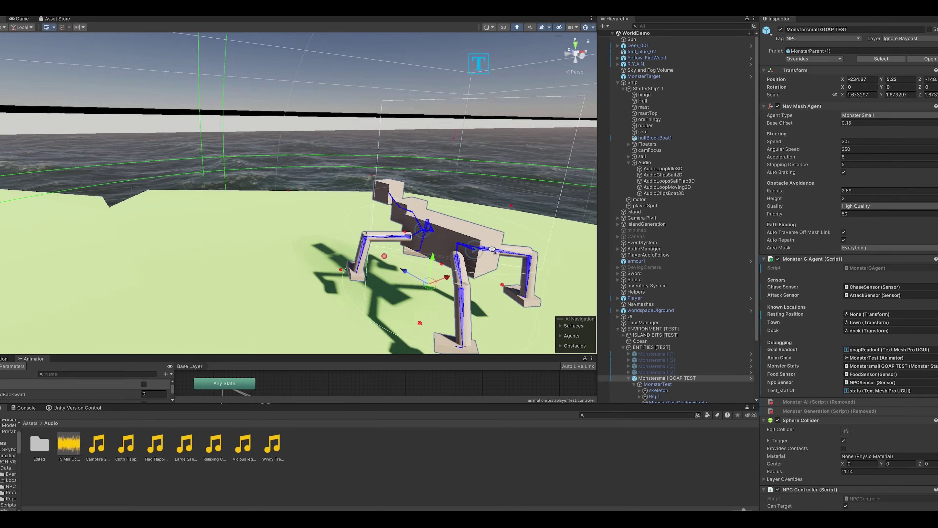
pyautogui.scroll(-4, 655, 331)
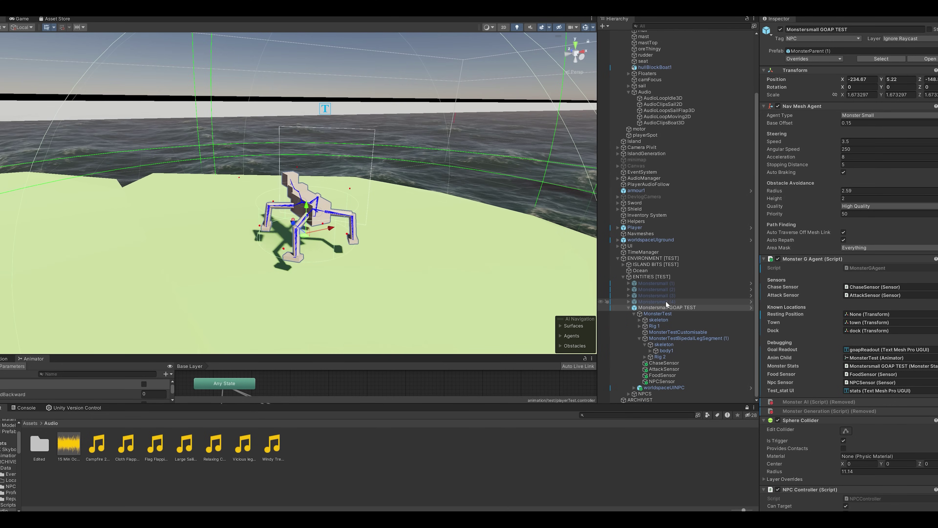
pyautogui.click(634, 387)
pyautogui.scroll(-2, 678, 363)
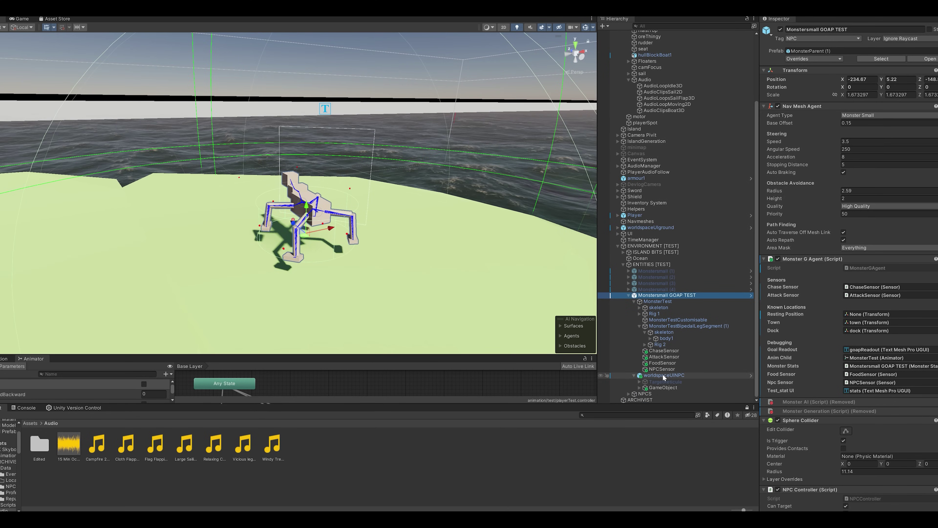
pyautogui.click(640, 388)
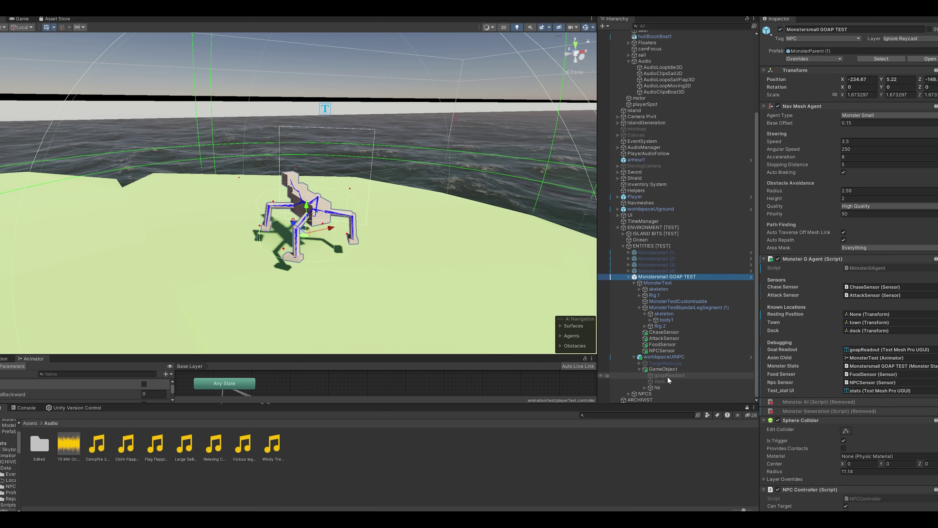
pyautogui.click(670, 375)
pyautogui.click(780, 30)
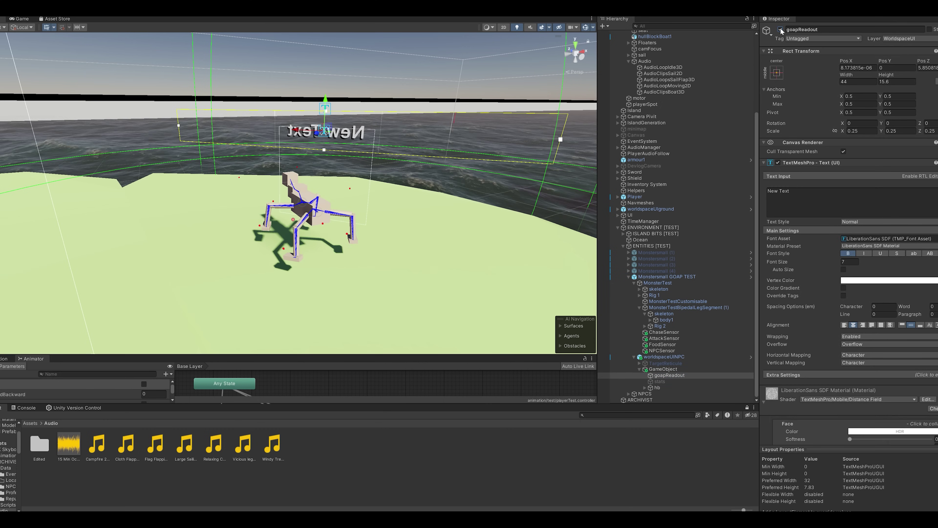
# Activate the monster's stats text that displays hunger and stamina, with the scene viewed from the readable side
pyautogui.press('d')
pyautogui.moveTo(436, 173); pyautogui.dragTo(98, 189, button='right')
pyautogui.keyDown('alt'); pyautogui.moveTo(99, 189); pyautogui.dragTo(207, 194); pyautogui.keyUp('alt')
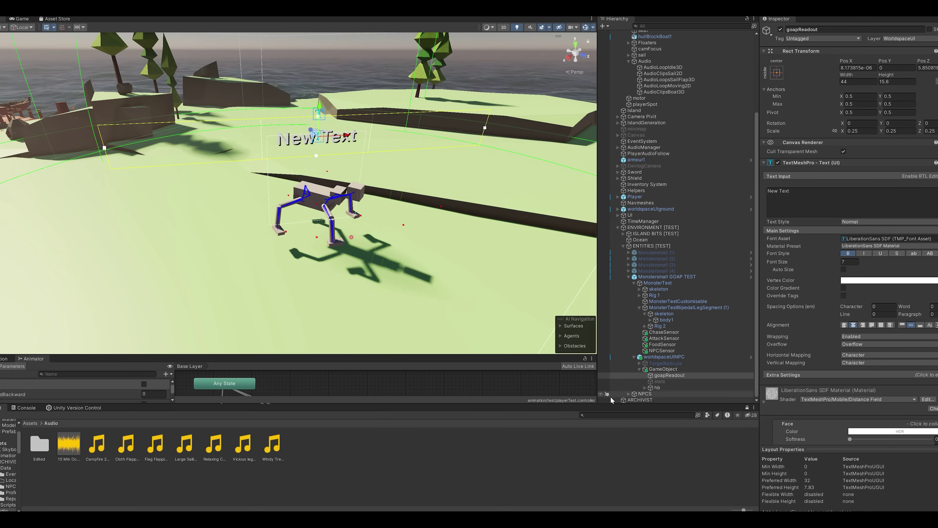
pyautogui.click(660, 381)
pyautogui.click(780, 30)
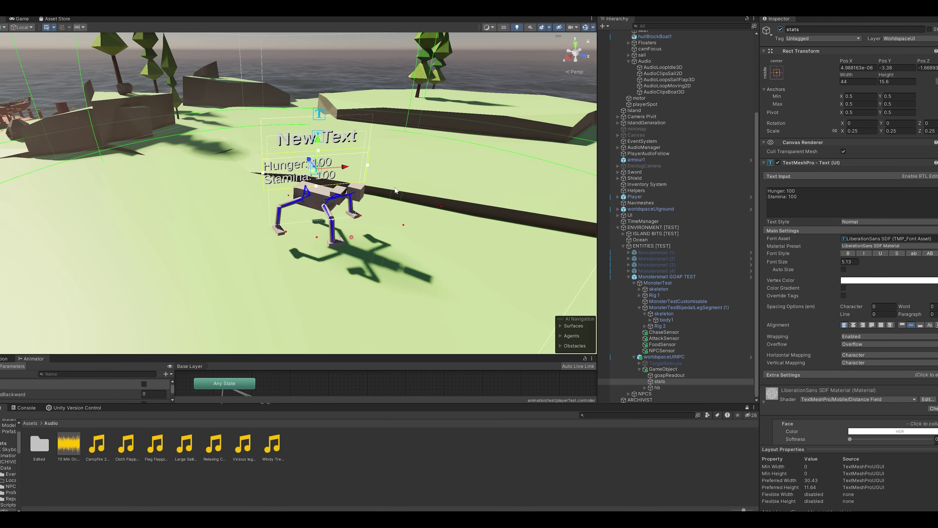
pyautogui.moveTo(396, 189); pyautogui.dragTo(335, 225, button='right')
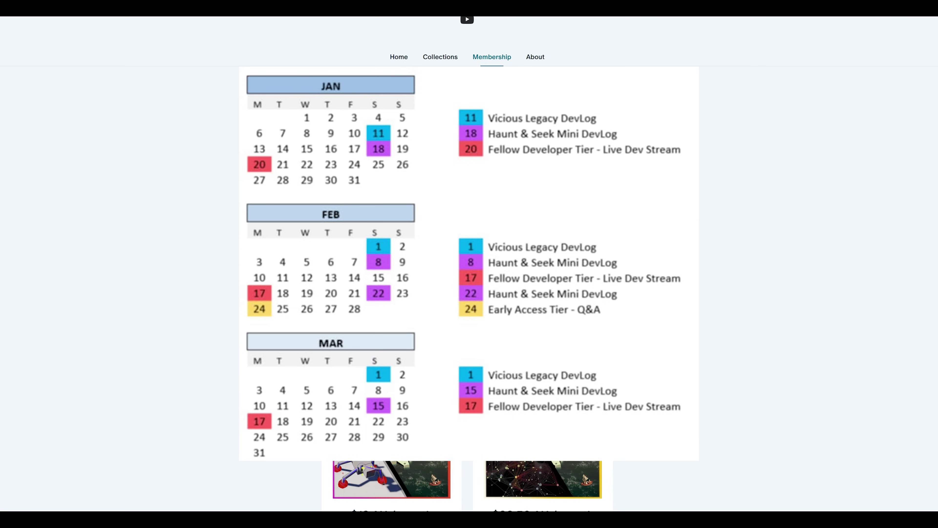
# Review the prices and benefits of all membership tiers on the membership web page
pyautogui.scroll(-2, 264, 261)
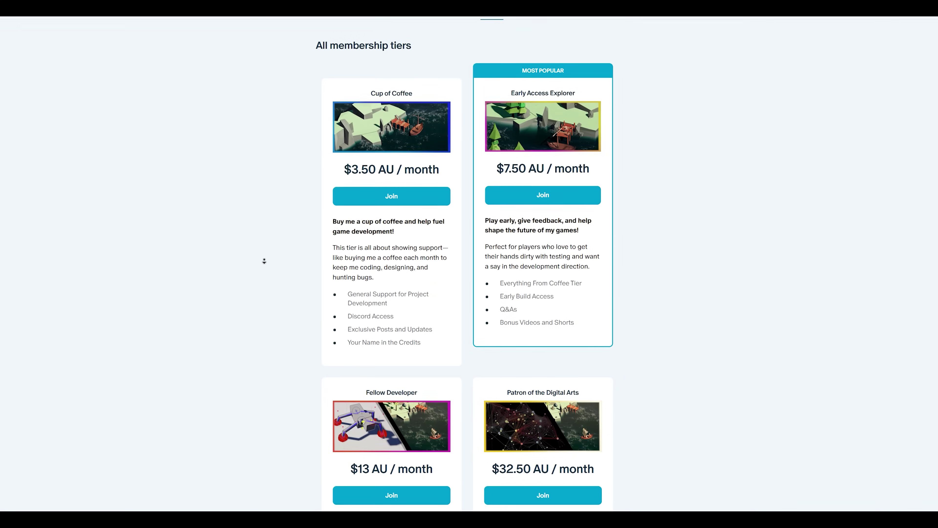
pyautogui.scroll(-4, 264, 261)
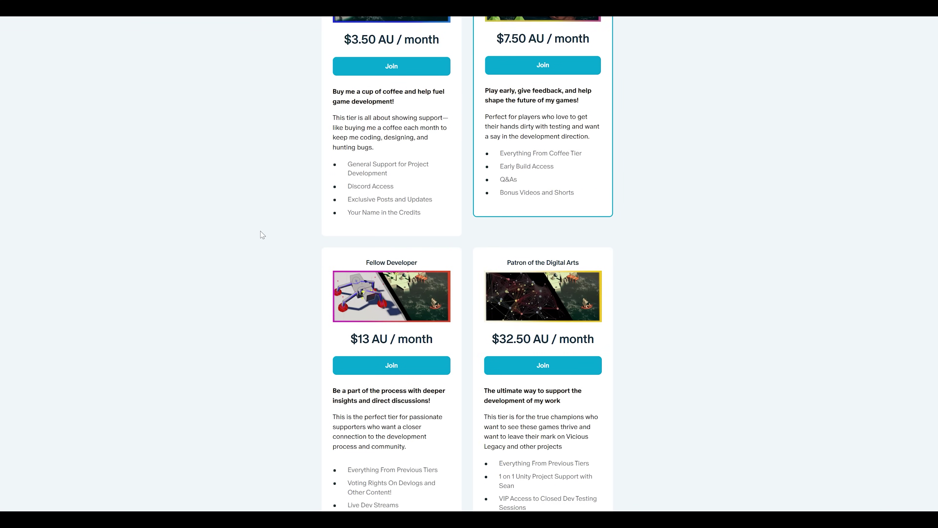
pyautogui.scroll(-1, 262, 235)
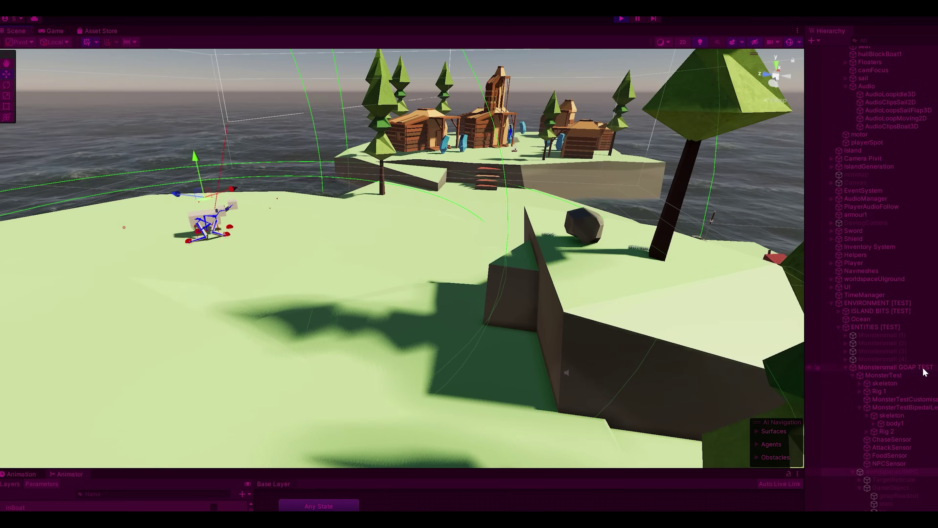
# Follow the Monstersmall GOAP TEST monster around the running scene and examine its movement, path target and sensor ranges
pyautogui.moveTo(413, 333); pyautogui.dragTo(334, 330, button='right')
pyautogui.press('d')
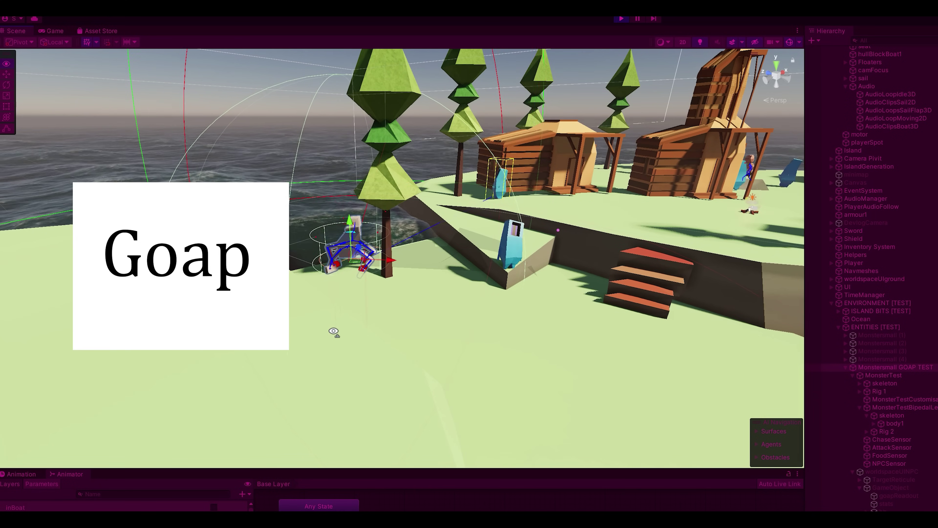
pyautogui.keyDown('alt'); pyautogui.moveTo(334, 332); pyautogui.dragTo(265, 341); pyautogui.keyUp('alt')
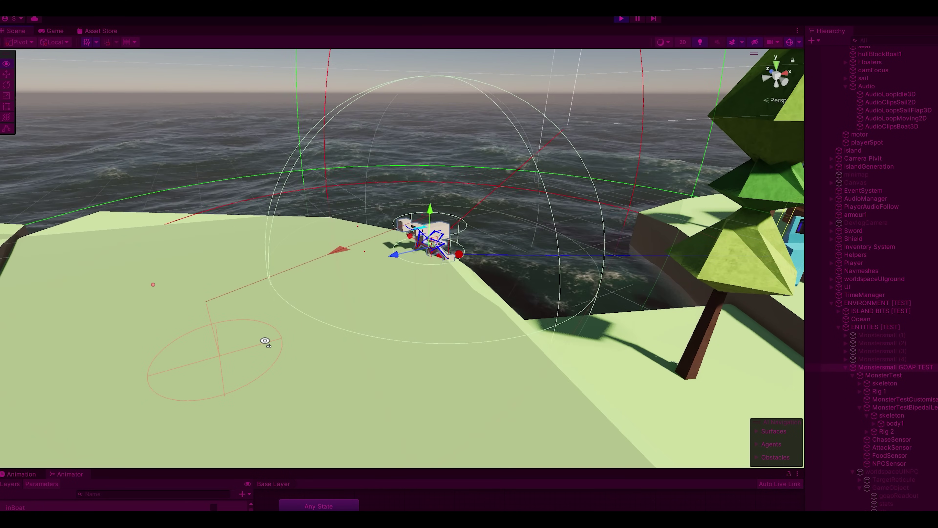
pyautogui.keyDown('alt'); pyautogui.moveTo(265, 341); pyautogui.dragTo(217, 353); pyautogui.keyUp('alt')
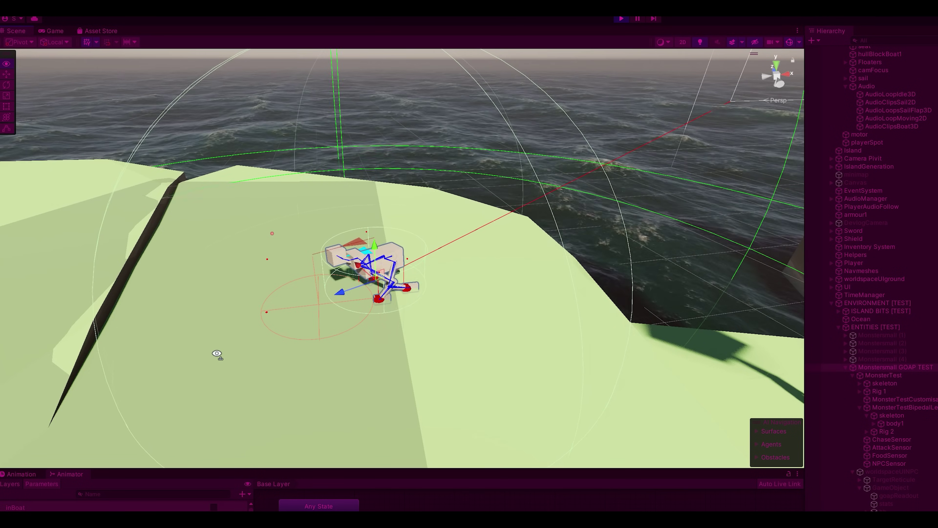
pyautogui.press('s')
pyautogui.moveTo(217, 353); pyautogui.dragTo(218, 354, button='right')
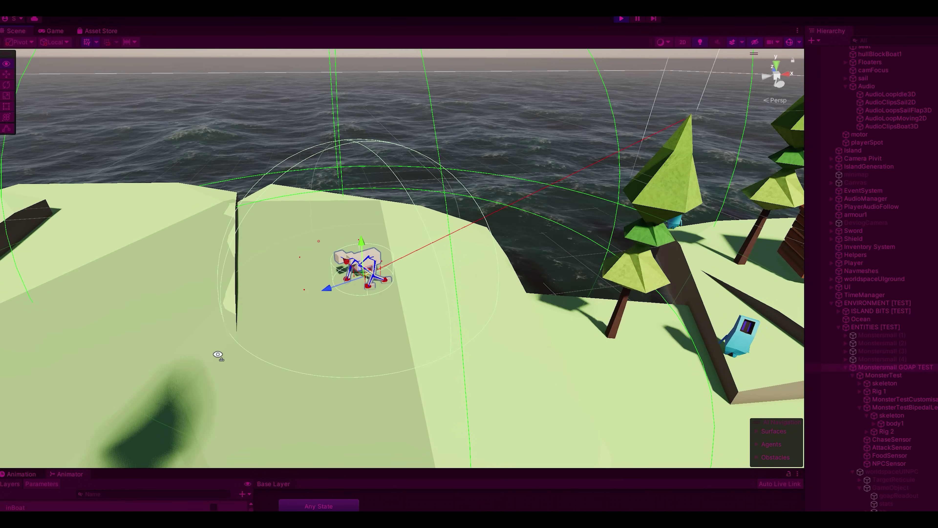
pyautogui.keyDown('alt'); pyautogui.moveTo(218, 355); pyautogui.dragTo(135, 366); pyautogui.keyUp('alt')
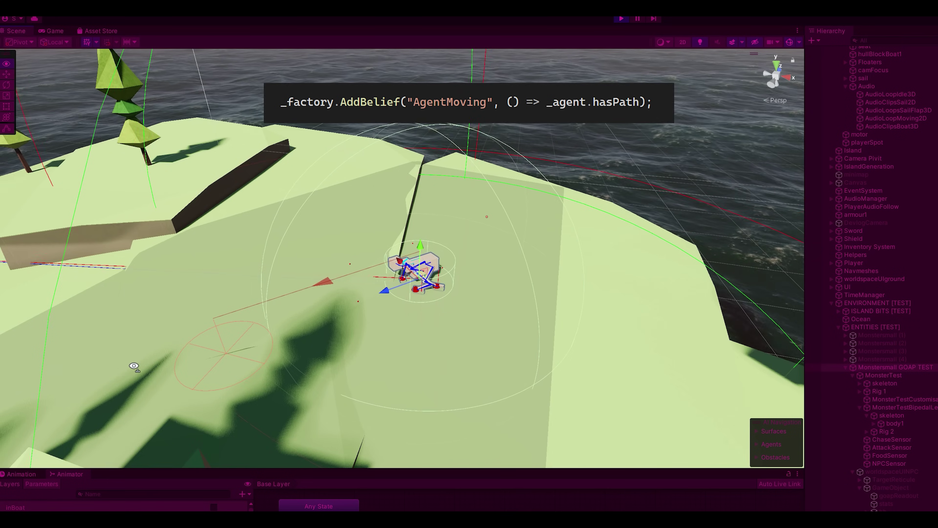
pyautogui.keyDown('alt'); pyautogui.moveTo(134, 365); pyautogui.dragTo(288, 397); pyautogui.keyUp('alt')
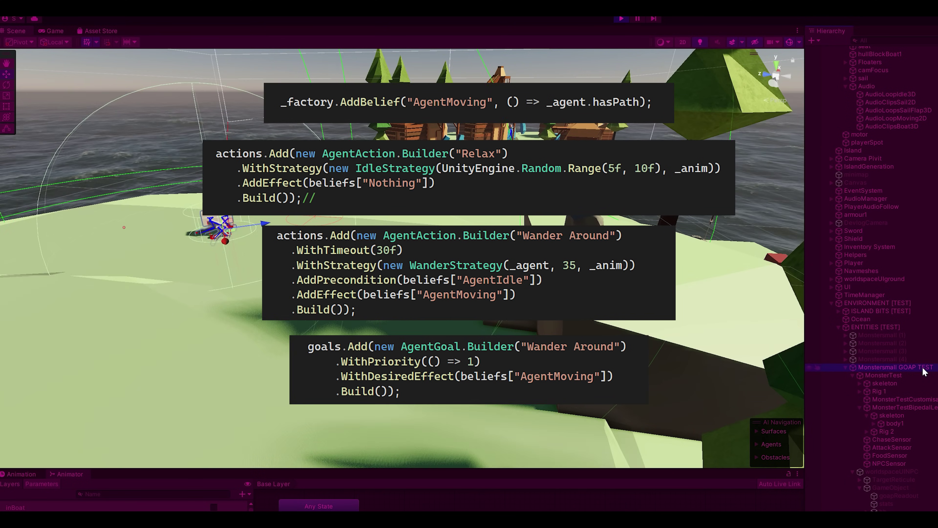
pyautogui.keyDown('alt'); pyautogui.moveTo(409, 332); pyautogui.dragTo(295, 306); pyautogui.keyUp('alt')
pyautogui.keyDown('alt'); pyautogui.moveTo(473, 351); pyautogui.dragTo(267, 324); pyautogui.keyUp('alt')
pyautogui.moveTo(267, 323); pyautogui.dragTo(331, 328, button='right')
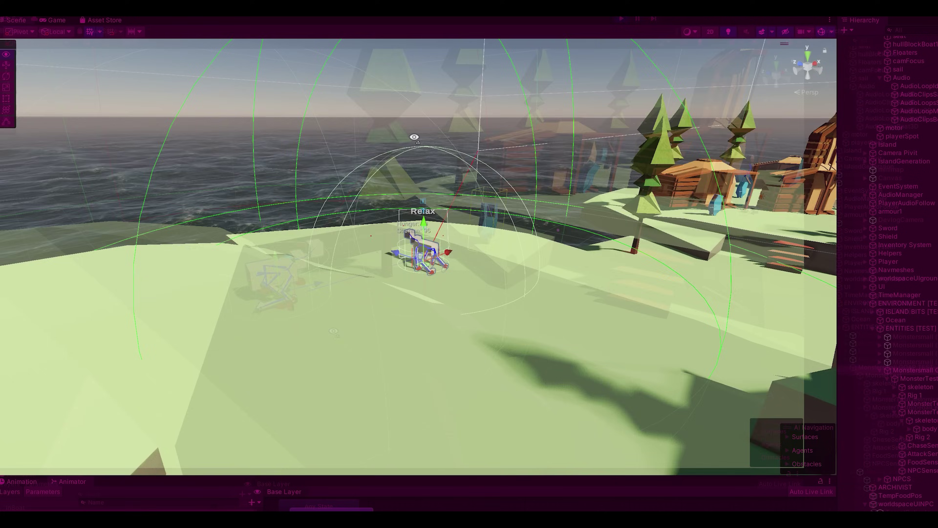
# Observe the running monster's current action, hunger and stamina readouts, and its position relative to the deer corpse
pyautogui.moveTo(414, 137); pyautogui.dragTo(426, 124, button='right')
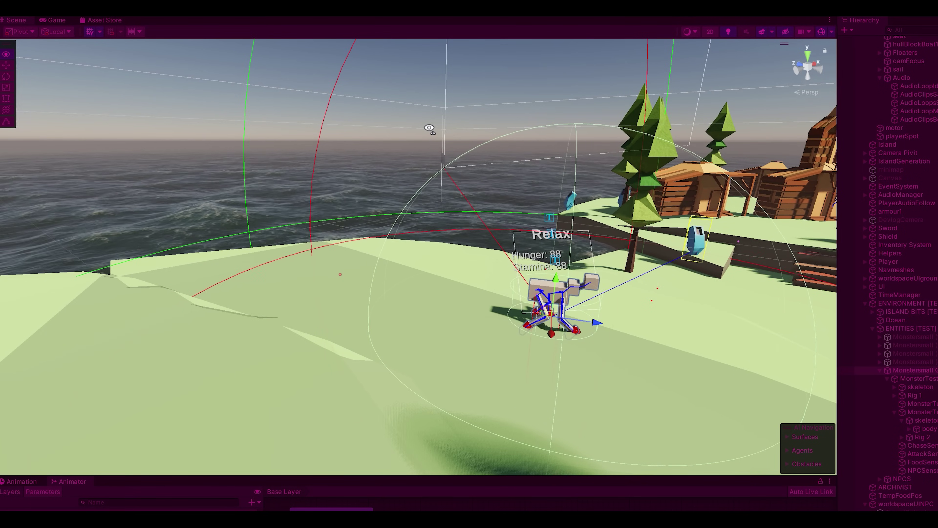
pyautogui.press('d')
pyautogui.moveTo(429, 128); pyautogui.dragTo(386, 133, button='right')
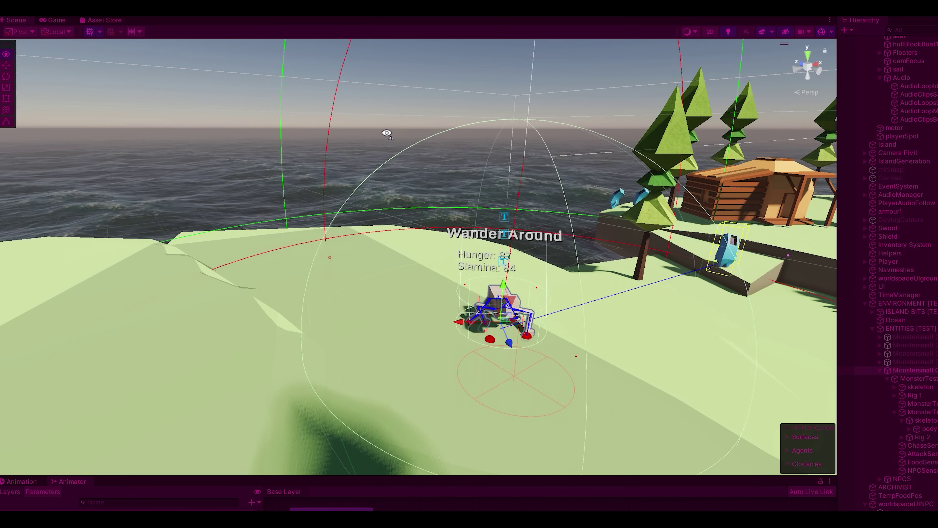
pyautogui.keyDown('alt'); pyautogui.moveTo(386, 133); pyautogui.dragTo(476, 163); pyautogui.keyUp('alt')
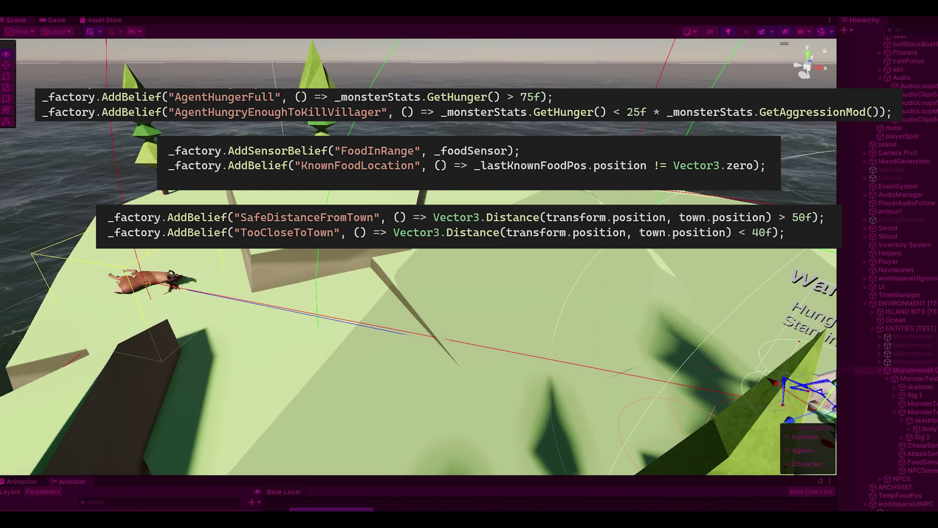
pyautogui.keyDown('alt'); pyautogui.moveTo(477, 163); pyautogui.dragTo(512, 172); pyautogui.keyUp('alt')
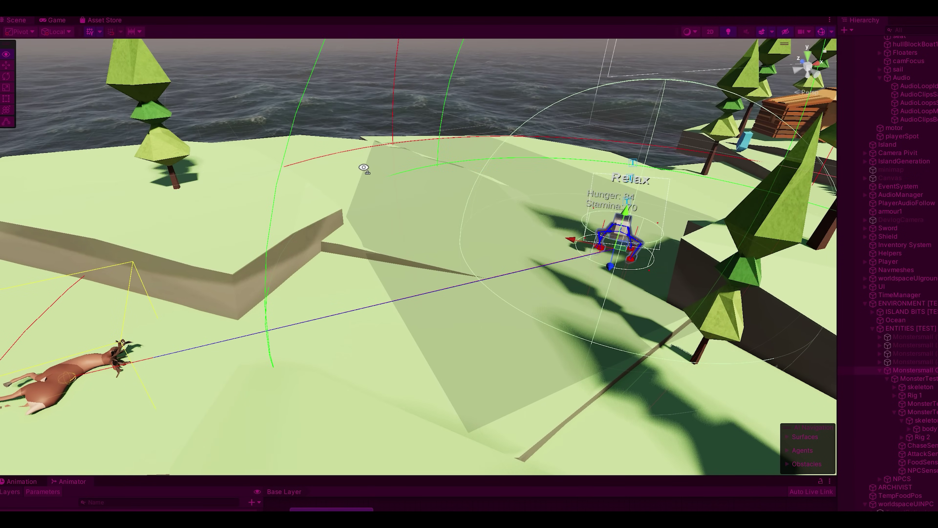
# Follow the running monster across the island and examine its current action, hunger and stamina readouts, and sensor ranges
pyautogui.moveTo(366, 169); pyautogui.dragTo(375, 152, button='right')
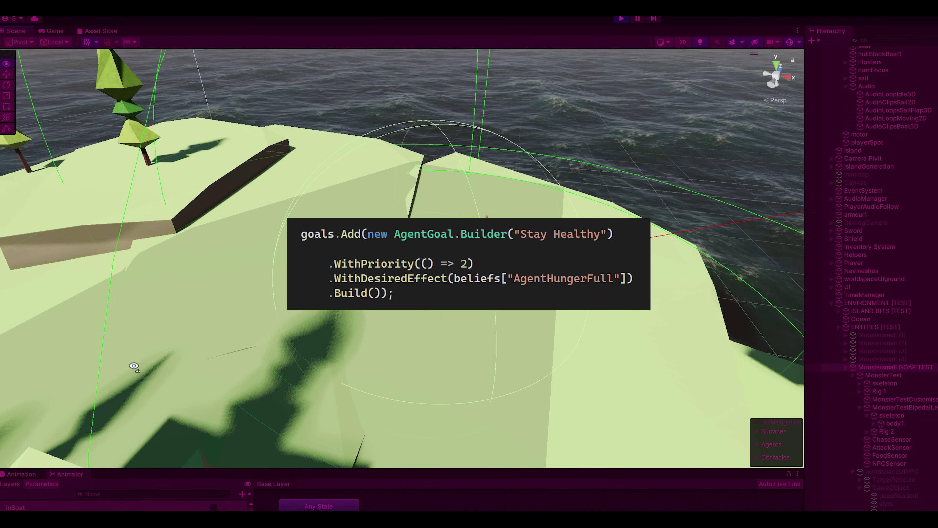
pyautogui.moveTo(134, 366); pyautogui.dragTo(236, 394, button='right')
pyautogui.press('a')
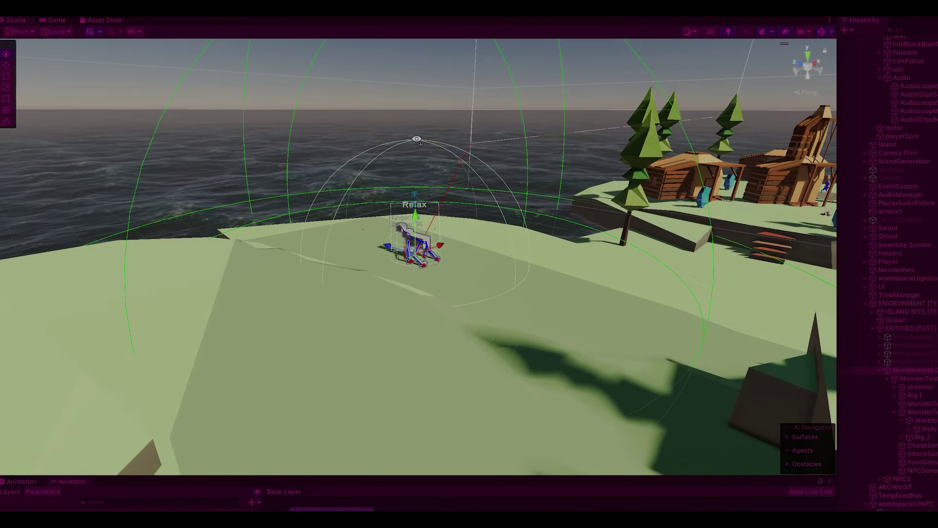
pyautogui.press('w')
pyautogui.moveTo(417, 139); pyautogui.dragTo(426, 124, button='right')
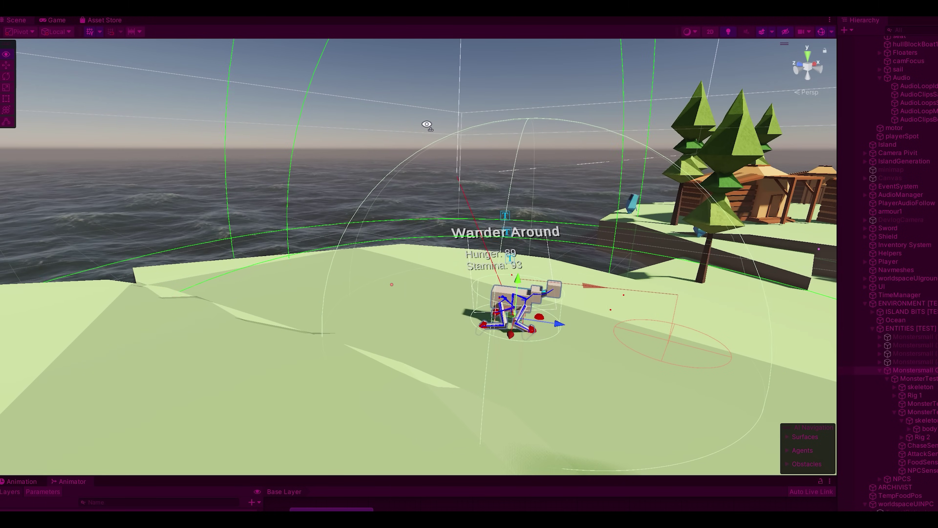
pyautogui.press('d')
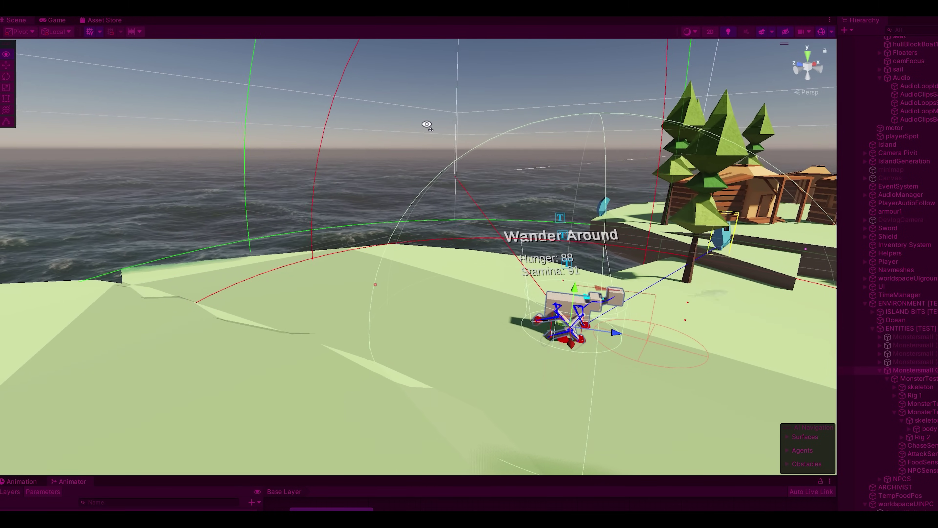
pyautogui.moveTo(426, 124); pyautogui.dragTo(457, 164, button='right')
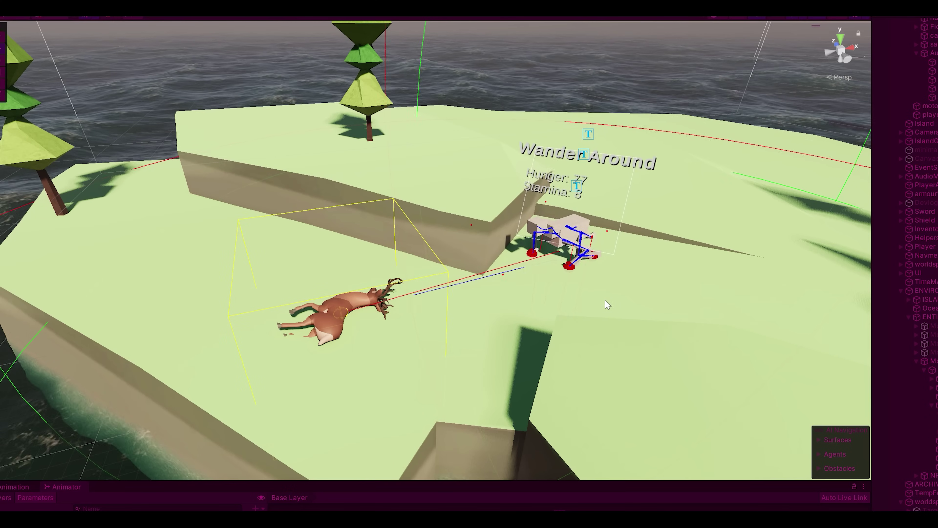
# Select the Monstersmall GOAP TEST monster and examine its path target and sensor ranges around the deer corpse and plateau
pyautogui.click(935, 361)
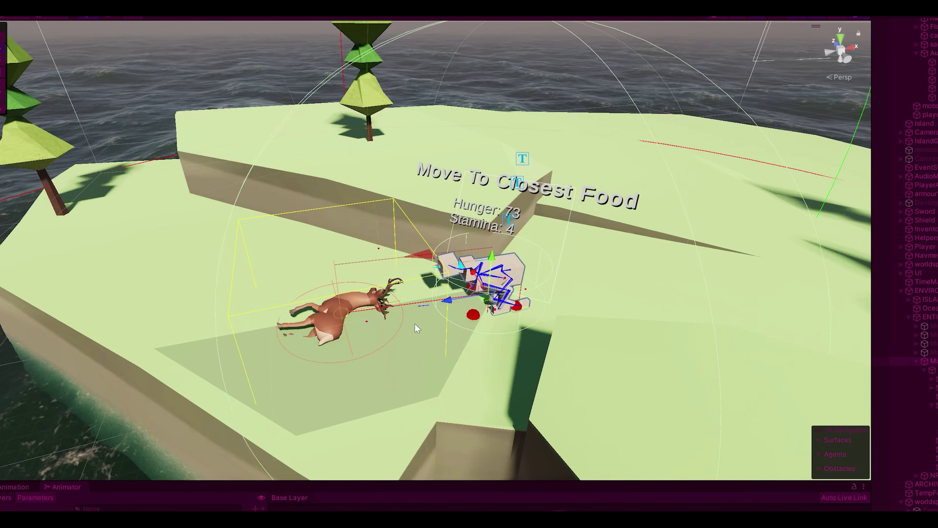
pyautogui.press('a')
pyautogui.press('w')
pyautogui.moveTo(127, 116); pyautogui.dragTo(135, 115, button='right')
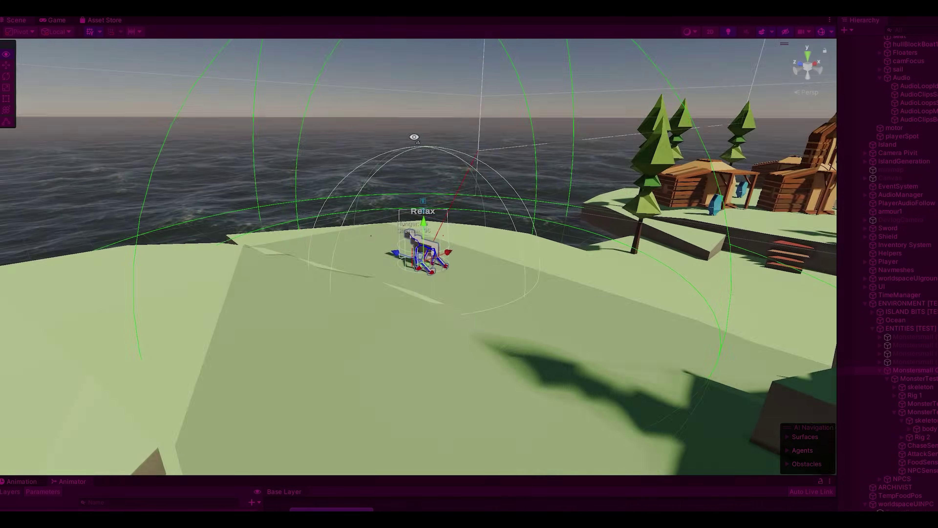
pyautogui.moveTo(413, 140); pyautogui.dragTo(427, 125, button='right')
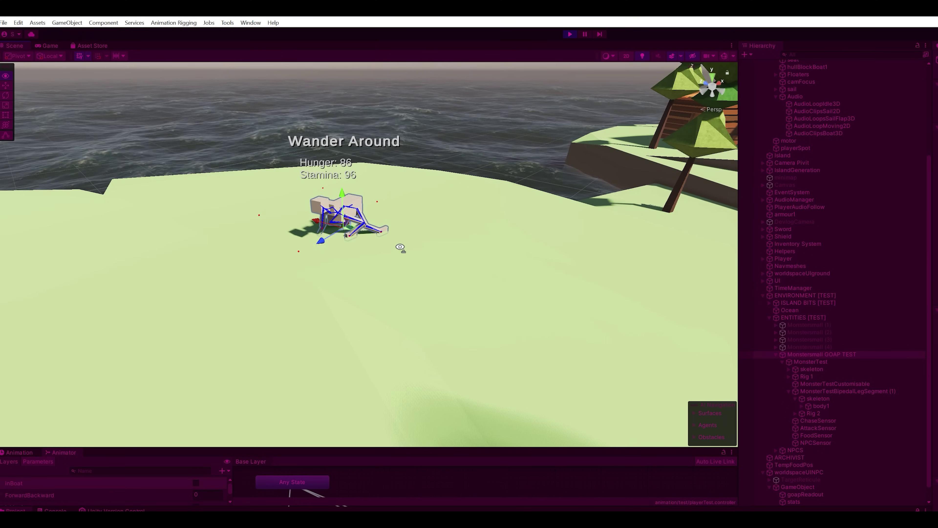
# Observe the monster on the open plateau from a wider viewpoint, comparing its action with its hunger and stamina
pyautogui.press('s')
pyautogui.moveTo(379, 256); pyautogui.dragTo(365, 255, button='right')
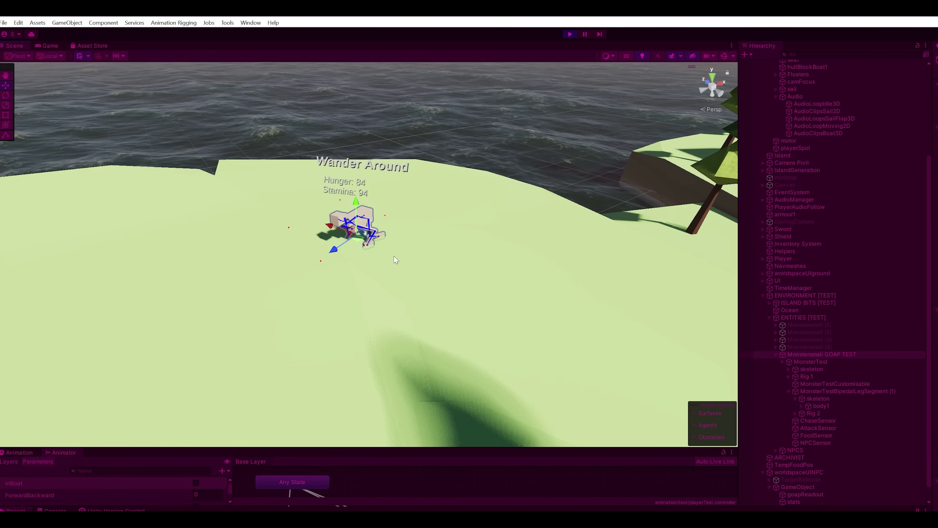
pyautogui.moveTo(417, 152); pyautogui.dragTo(465, 191, button='right')
pyautogui.press('s')
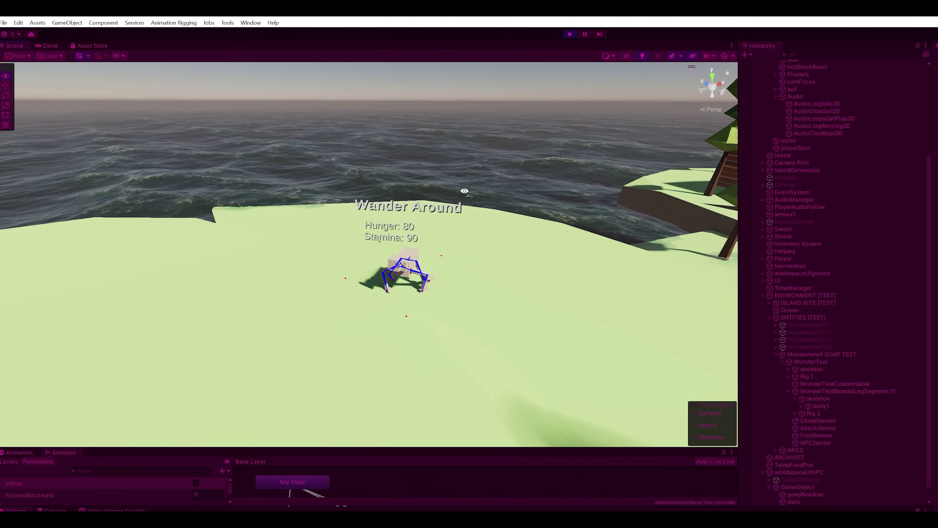
pyautogui.moveTo(464, 191); pyautogui.dragTo(494, 211, button='right')
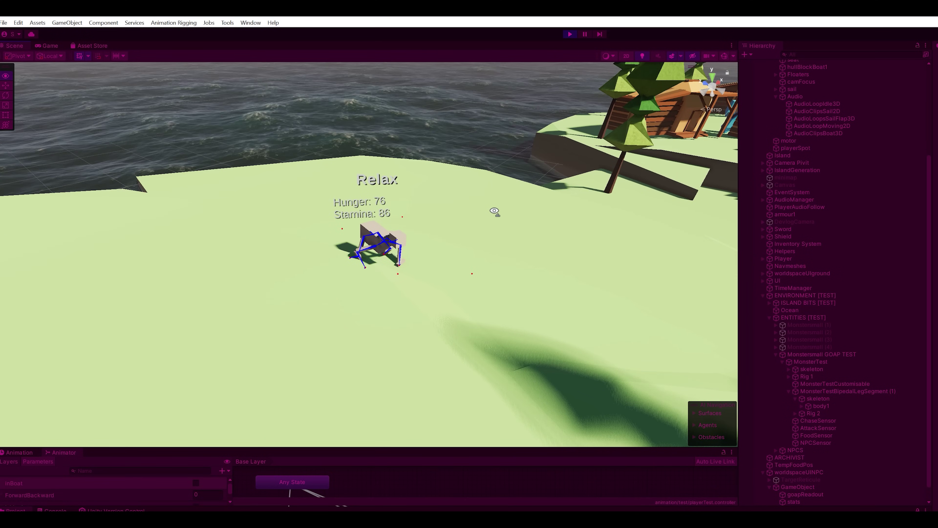
pyautogui.moveTo(495, 211); pyautogui.dragTo(448, 224, button='right')
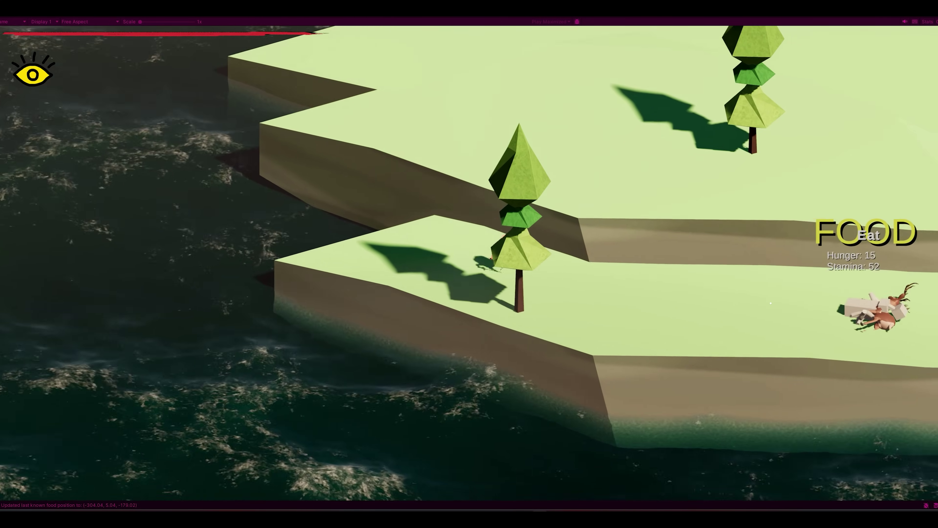
pyautogui.click(747, 258)
pyautogui.click(755, 254)
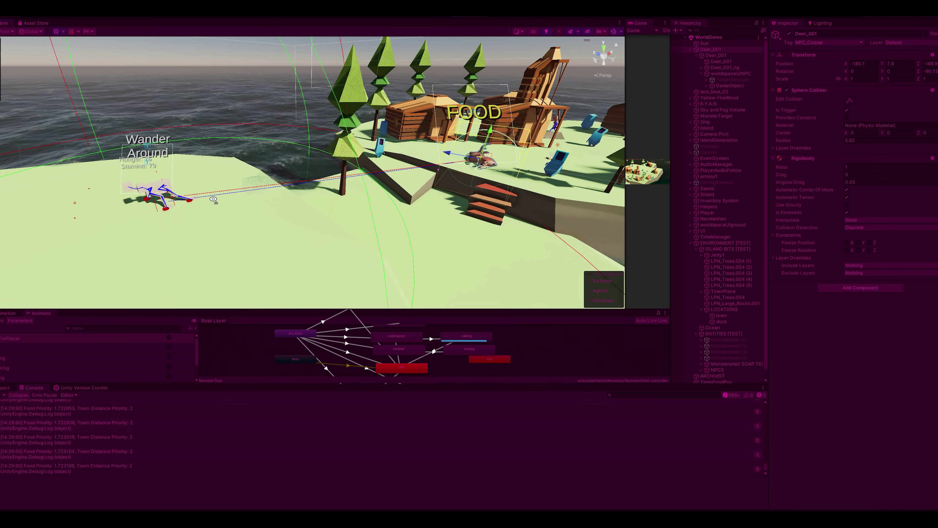
# Examine how the monster chooses between the deer food placed in the town and keeping its distance from the town
pyautogui.moveTo(214, 200); pyautogui.dragTo(206, 211, button='right')
pyautogui.press('w')
pyautogui.press('a')
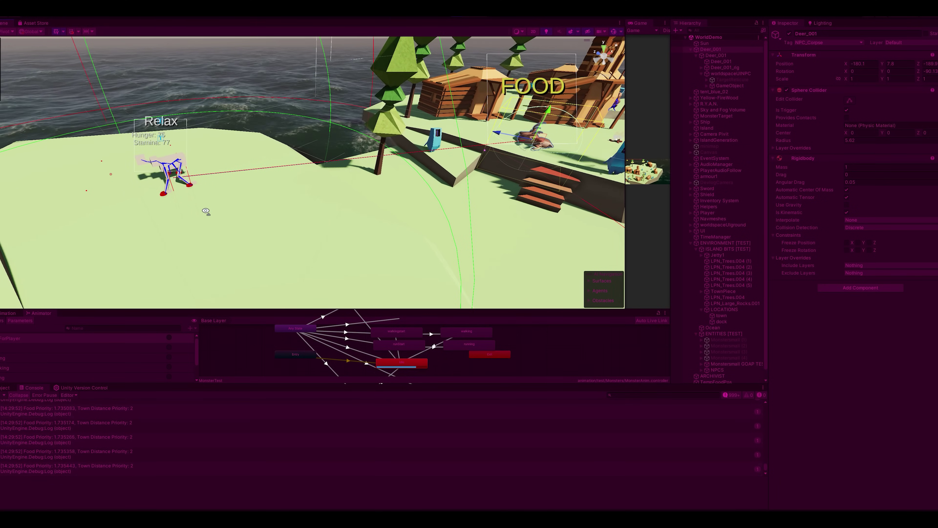
pyautogui.moveTo(206, 211); pyautogui.dragTo(215, 203, button='right')
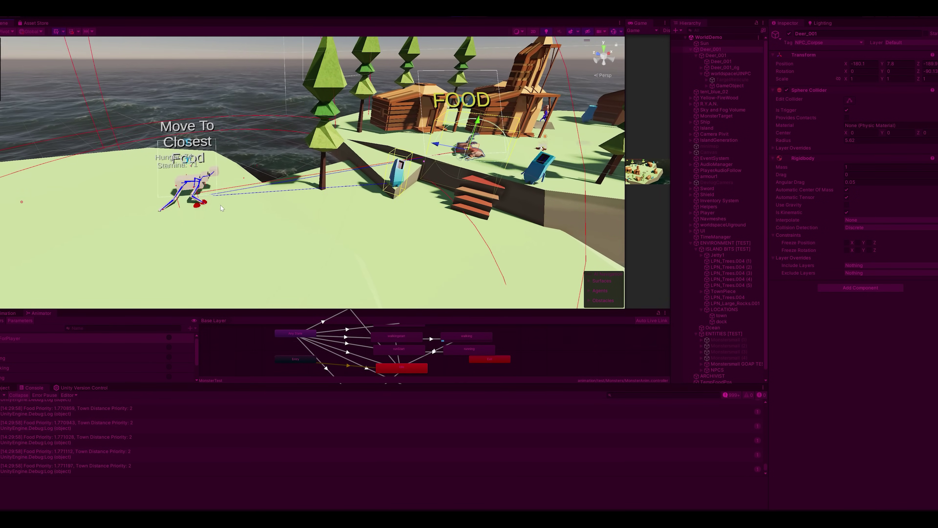
pyautogui.moveTo(278, 234); pyautogui.dragTo(277, 225, button='right')
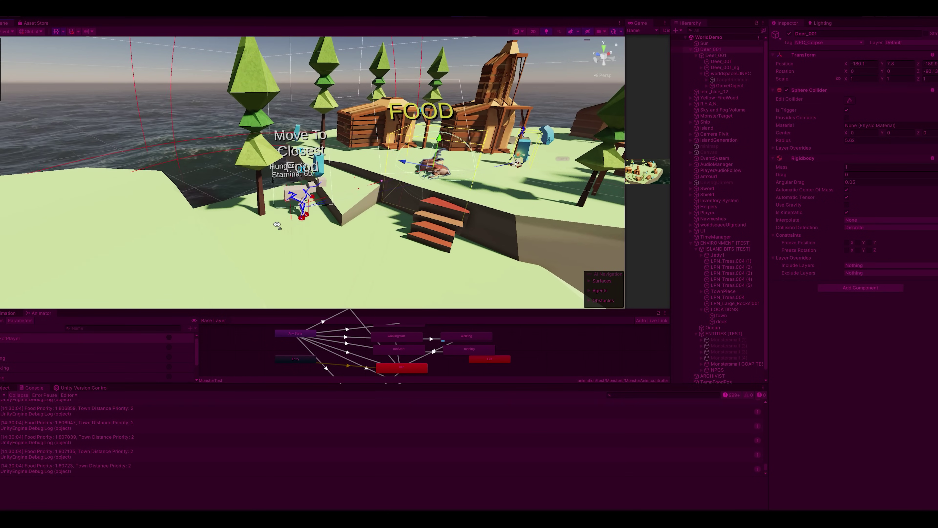
pyautogui.moveTo(277, 225); pyautogui.dragTo(275, 229, button='right')
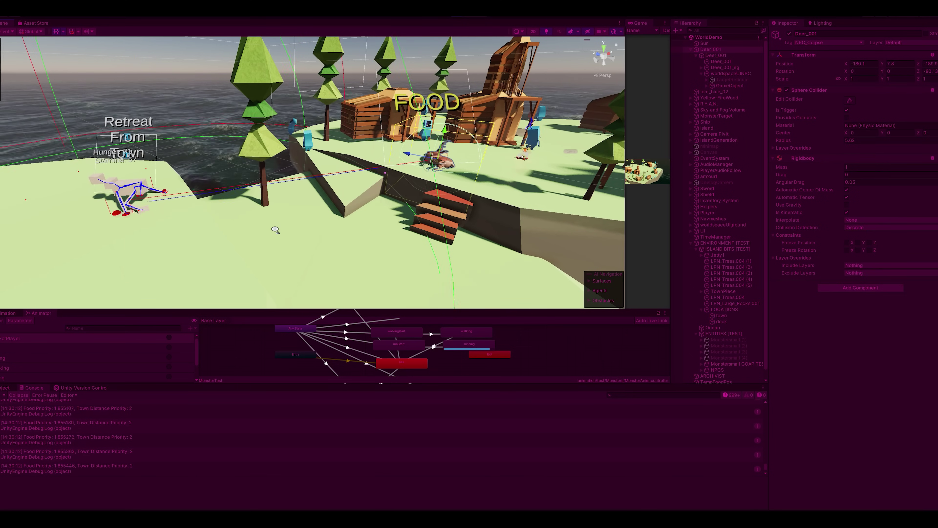
pyautogui.moveTo(275, 230)
pyautogui.mouseDown(button='right')
pyautogui.moveTo(246, 235)
pyautogui.moveTo(291, 235)
pyautogui.moveTo(287, 242)
pyautogui.mouseUp(button='right')
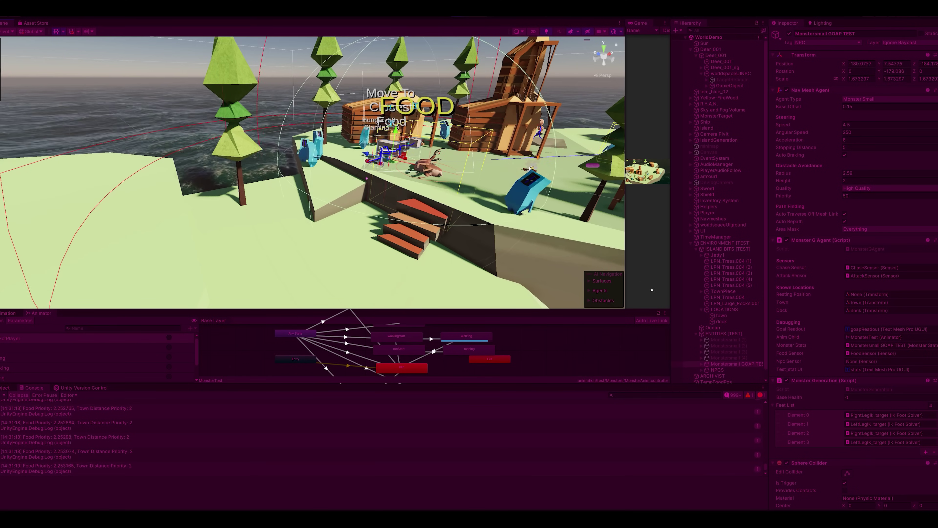
# Examine the monster's approach to the deer above the town steps, along with its action and stats readouts
pyautogui.moveTo(308, 209); pyautogui.dragTo(299, 203, button='right')
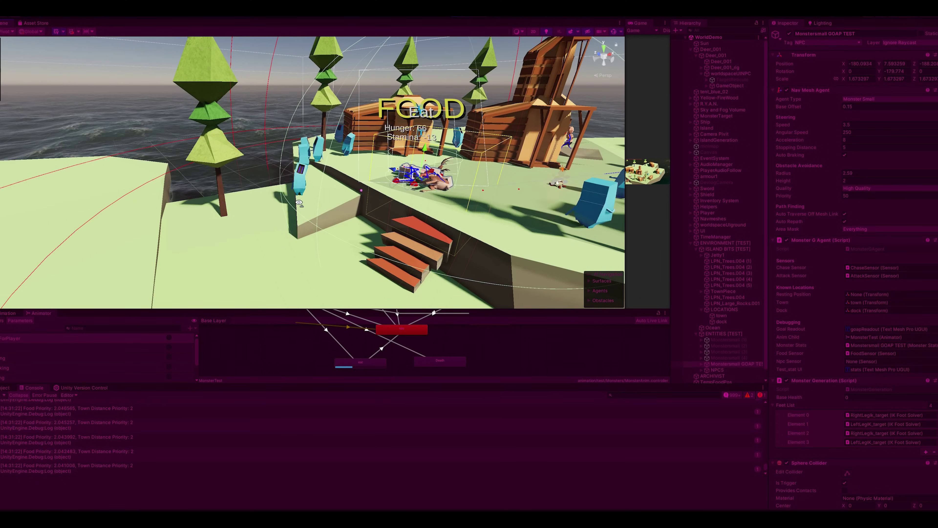
pyautogui.moveTo(300, 203); pyautogui.dragTo(301, 206, button='right')
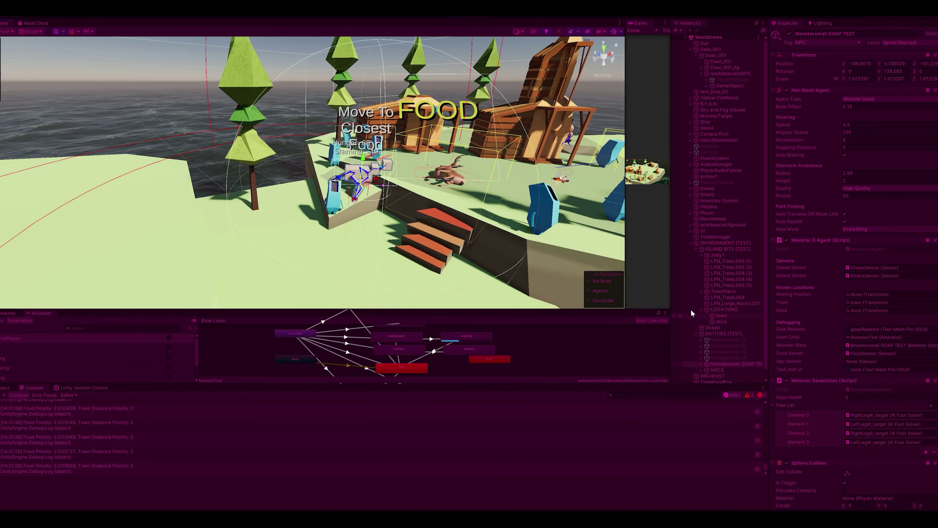
pyautogui.click(185, 248)
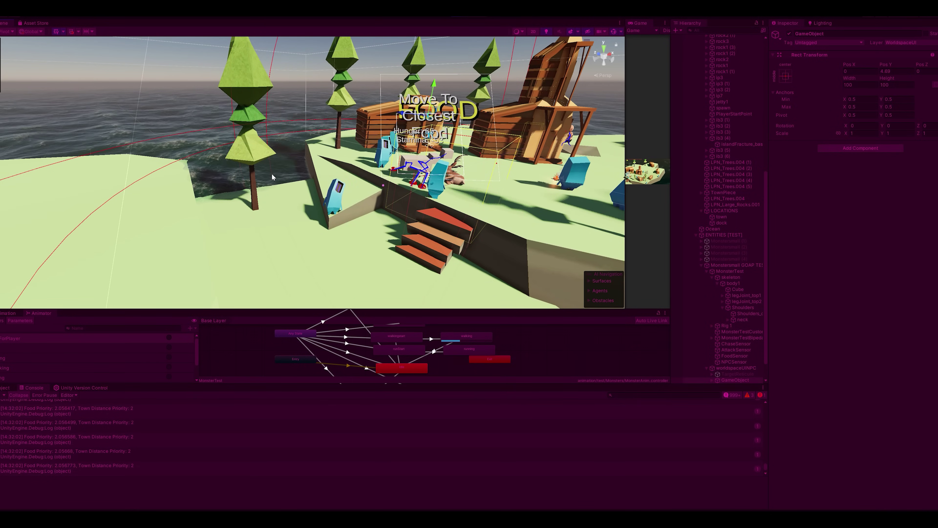
pyautogui.moveTo(275, 178); pyautogui.dragTo(44, 177, button='right')
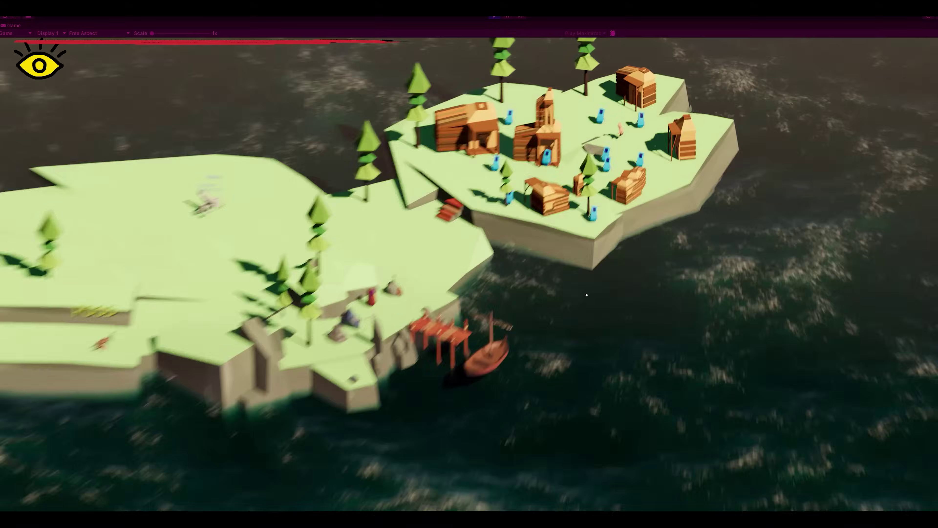
# Walk the player character out of the village and down to the sword and shield rock above the dock
pyautogui.press('a')
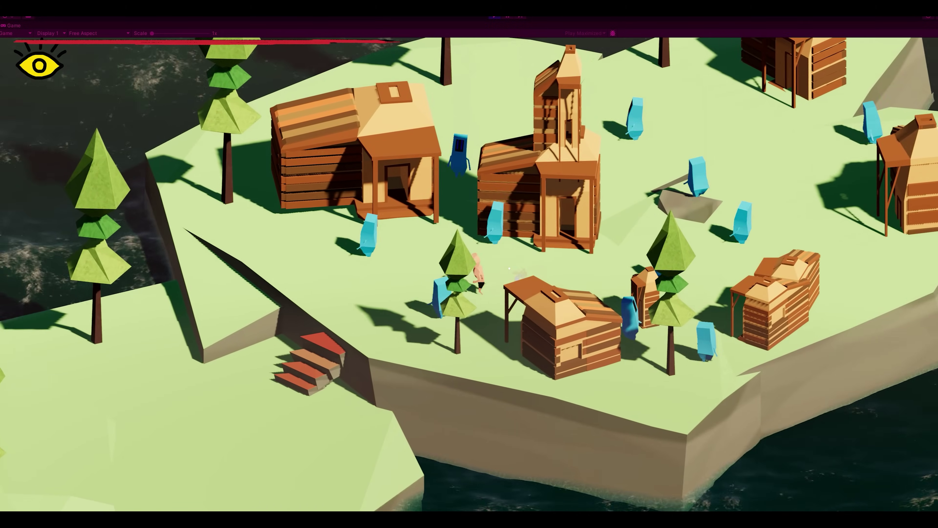
pyautogui.press('s')
pyautogui.press('s')
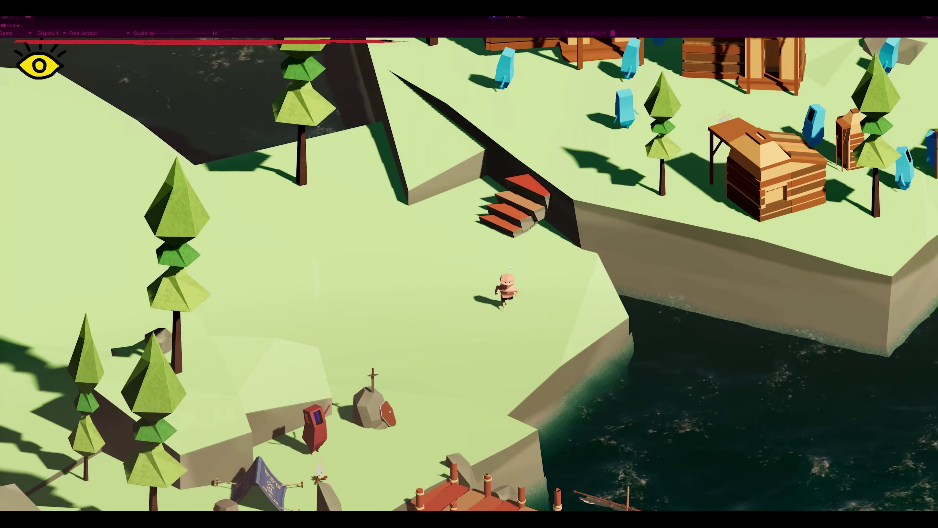
pyautogui.press('s')
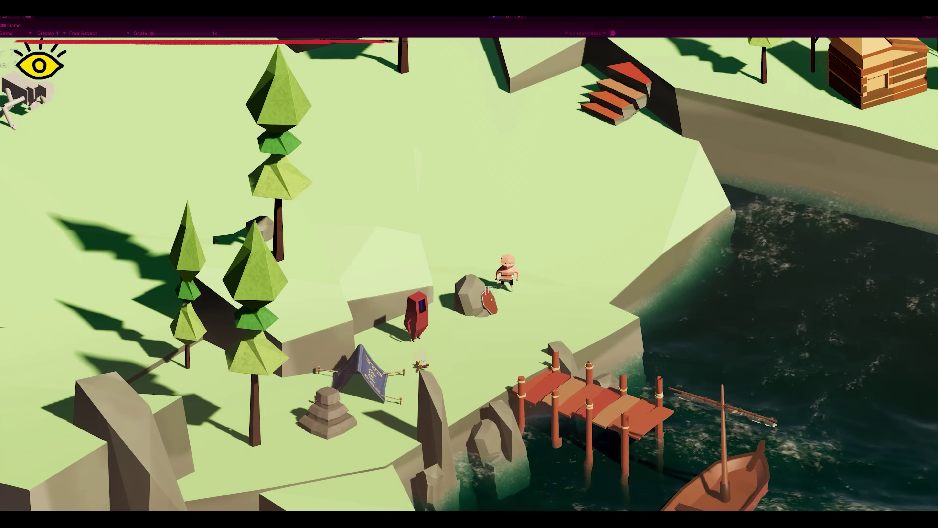
# Lead the player character from the rock across the plateau into the monster's detection range
pyautogui.press('w')
pyautogui.press('a')
pyautogui.press('a')
pyautogui.press('w')
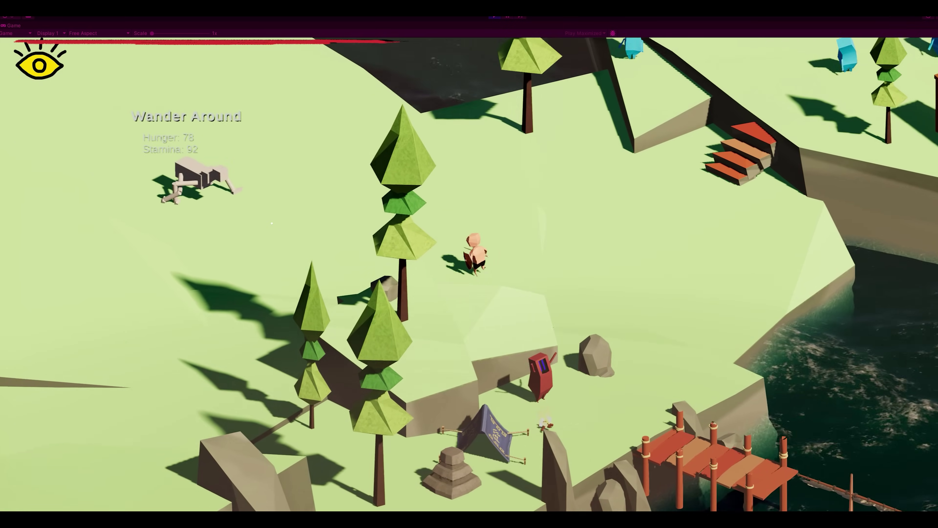
pyautogui.press('a')
pyautogui.press('w')
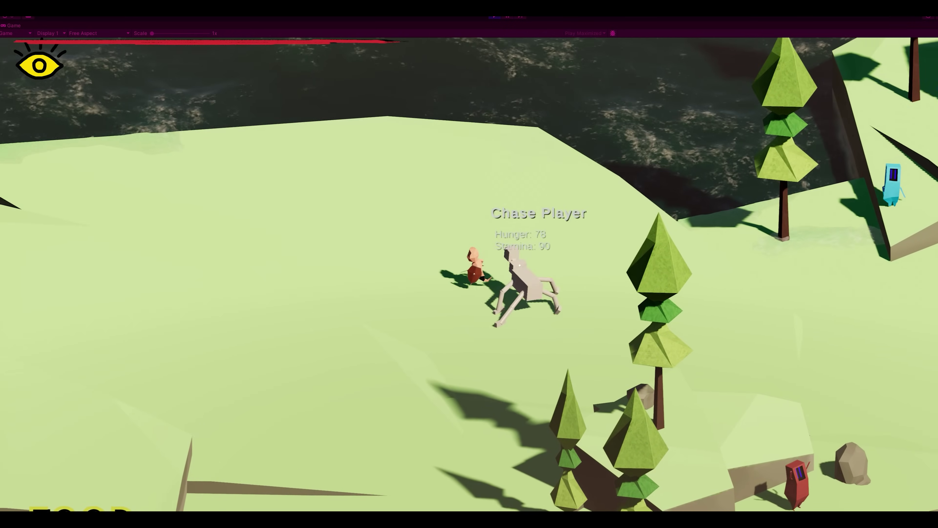
# Attack the monster with the sword while circling the player character around it at close range
pyautogui.click(667, 256)
pyautogui.press('a')
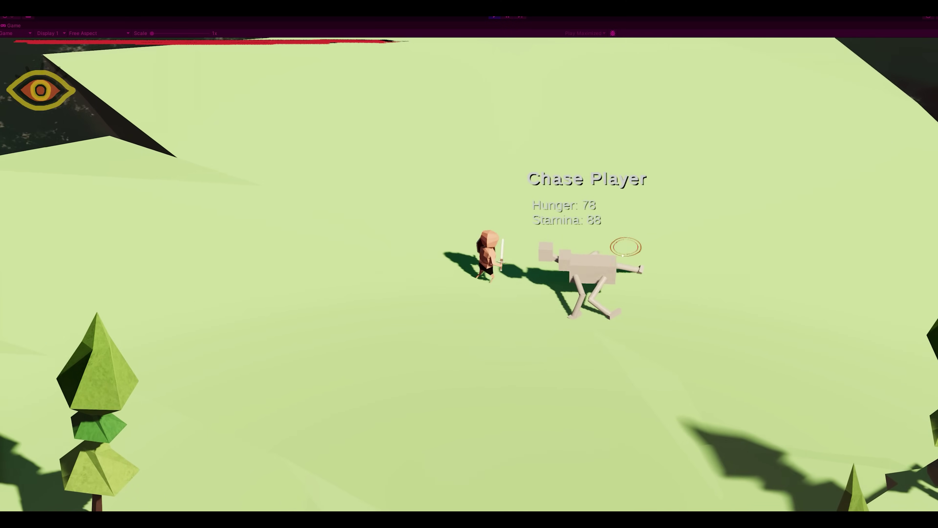
pyautogui.press('w')
pyautogui.press('d')
pyautogui.press('s')
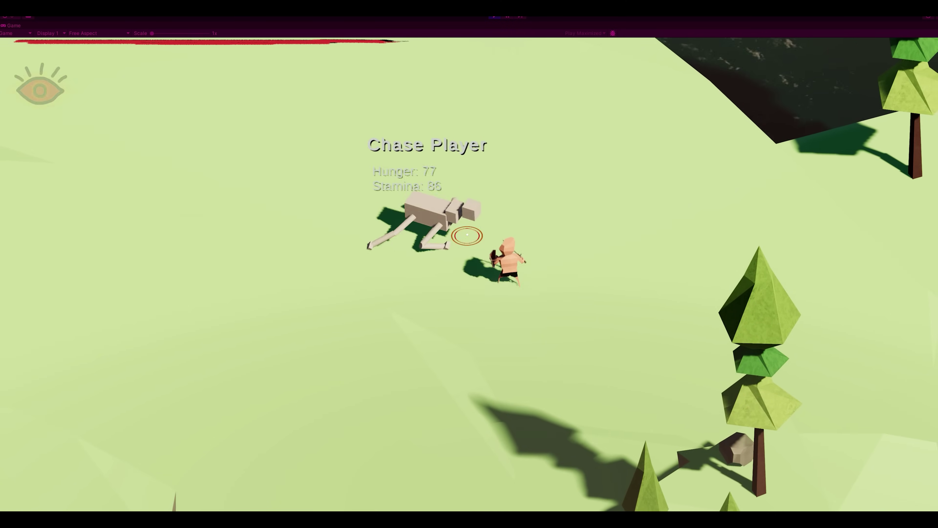
pyautogui.press('a')
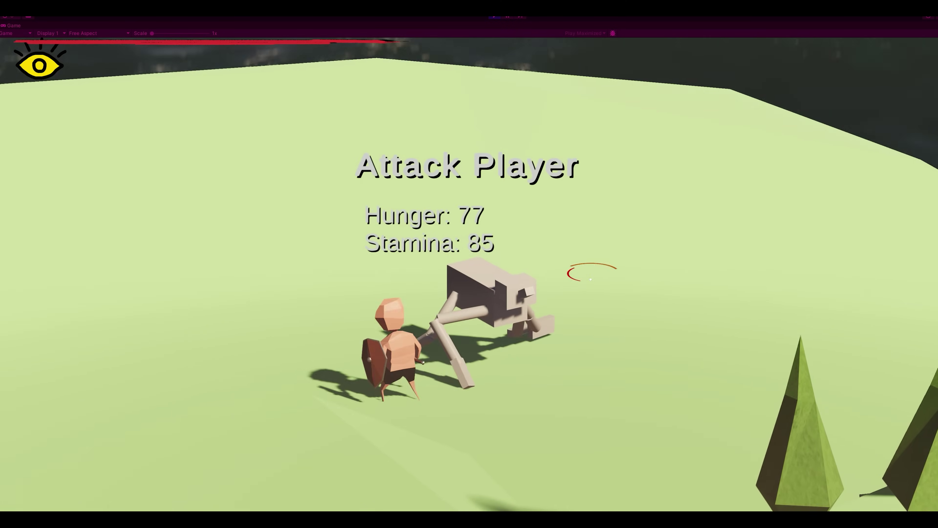
pyautogui.press('s')
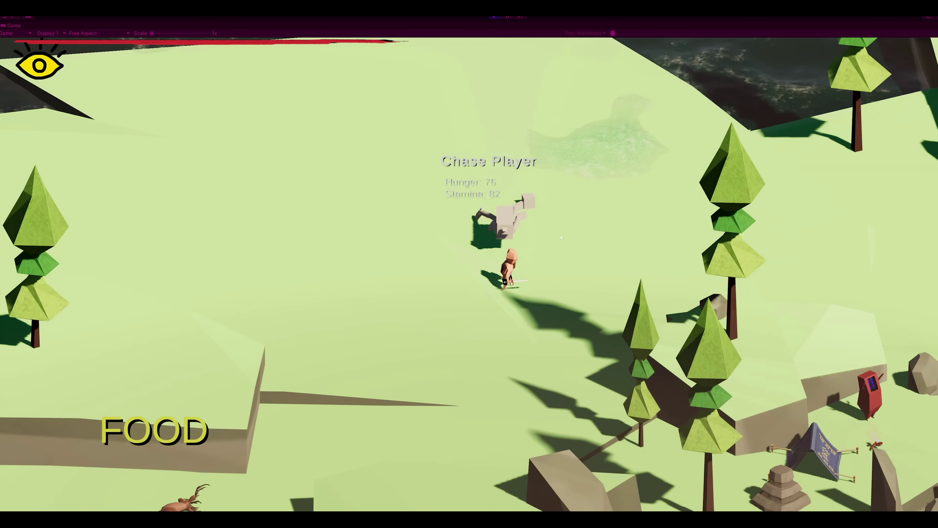
# Run the player character around and away from the chasing monster on the open plateau to test its pursuit
pyautogui.press('a')
pyautogui.press('w')
pyautogui.press('d')
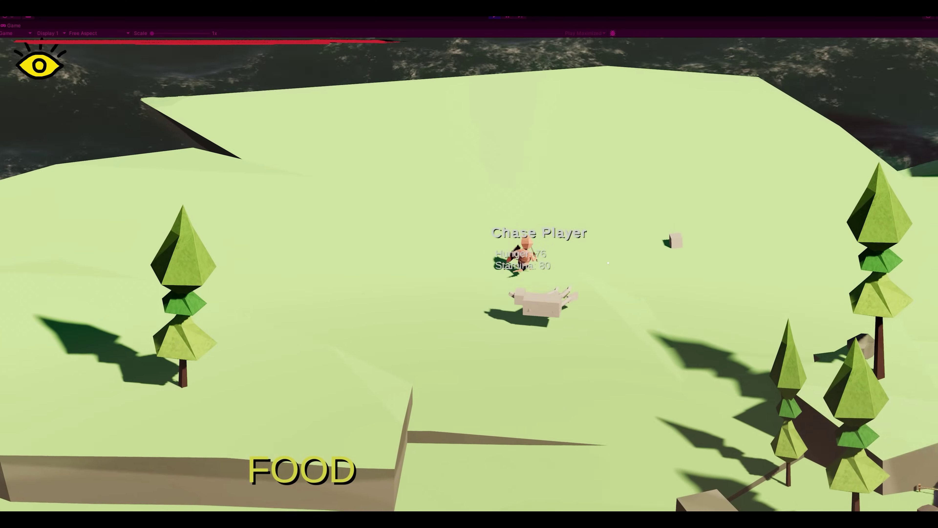
pyautogui.press('a')
pyautogui.press('w')
pyautogui.press('d')
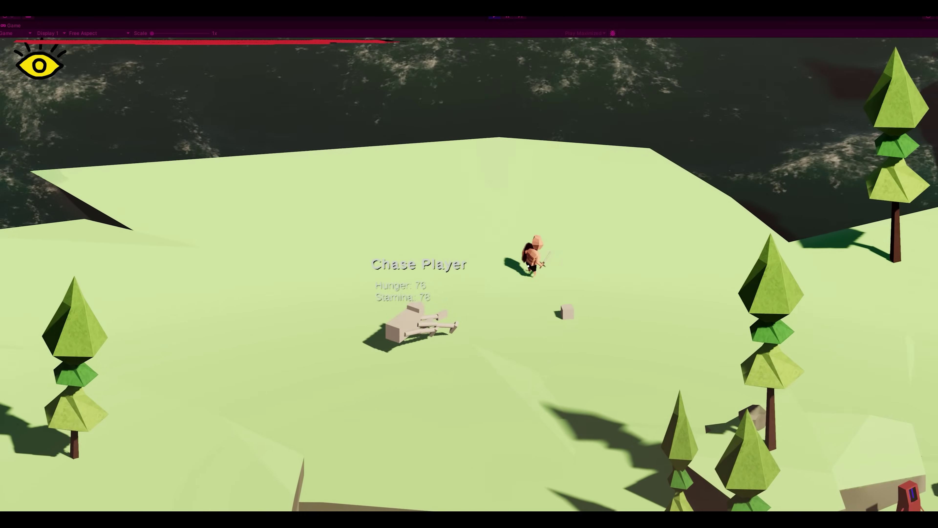
# Bring the player character from the rock above the dock back onto the plateau to provoke the monster again
pyautogui.press('s')
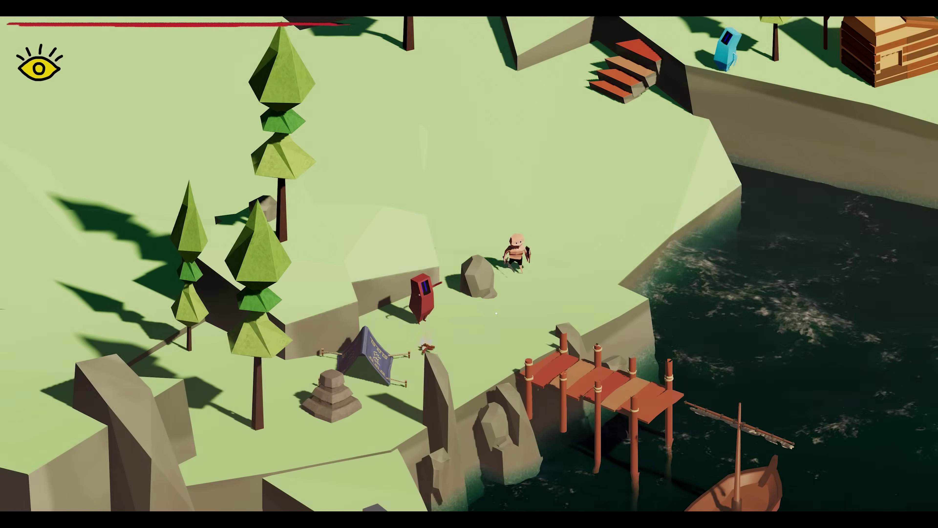
pyautogui.press('a')
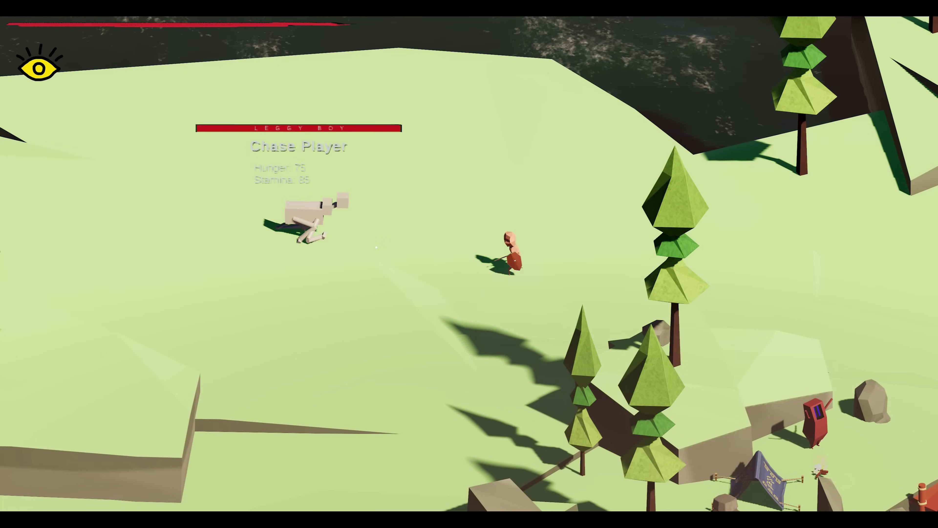
# Run the player character away from the chasing monster across the plateau toward the ledge above the deer carcass
pyautogui.press('a')
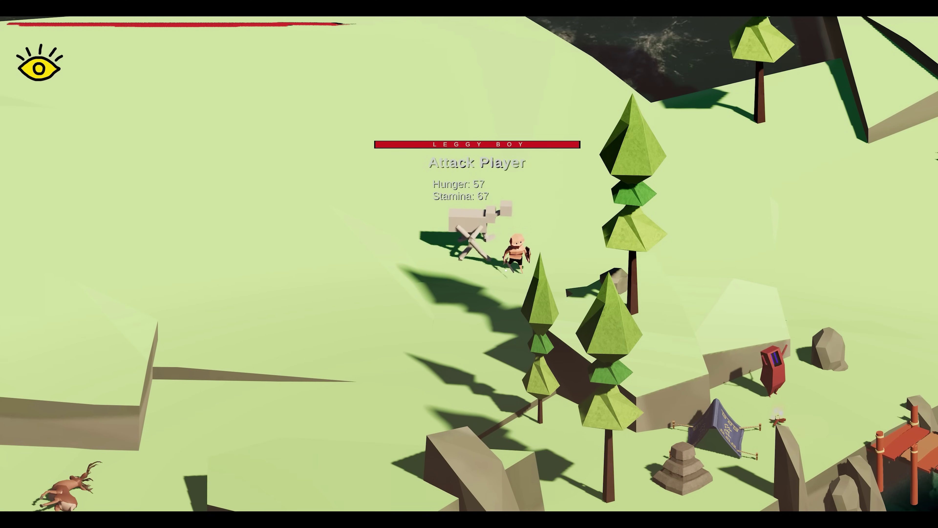
pyautogui.press('s')
pyautogui.press('a')
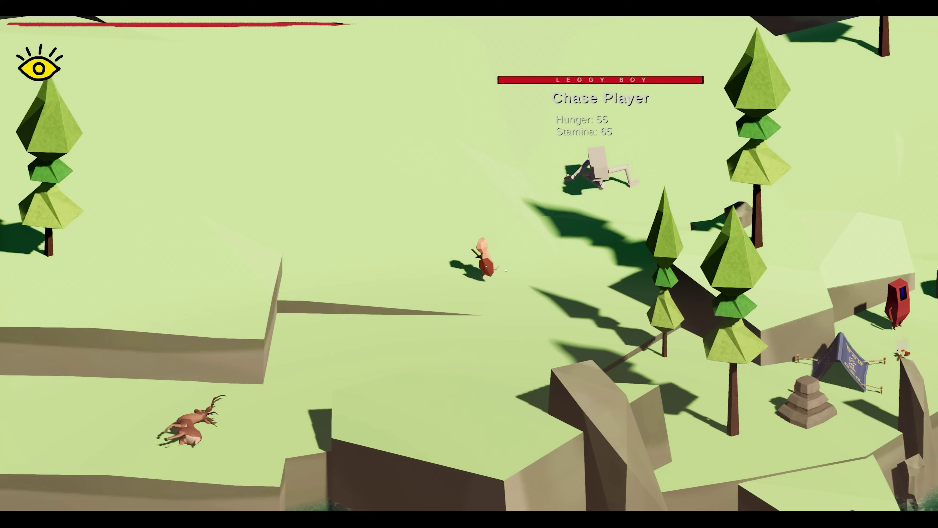
pyautogui.press('a')
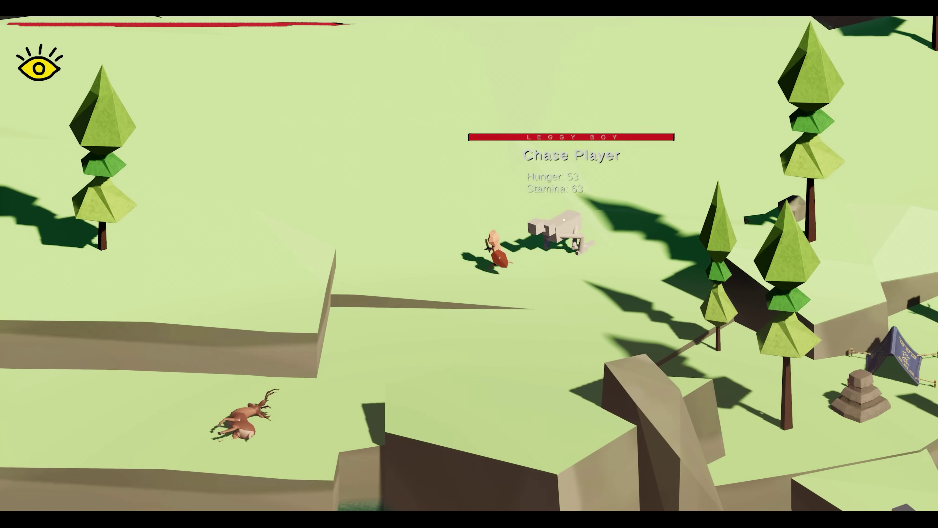
pyautogui.press('w')
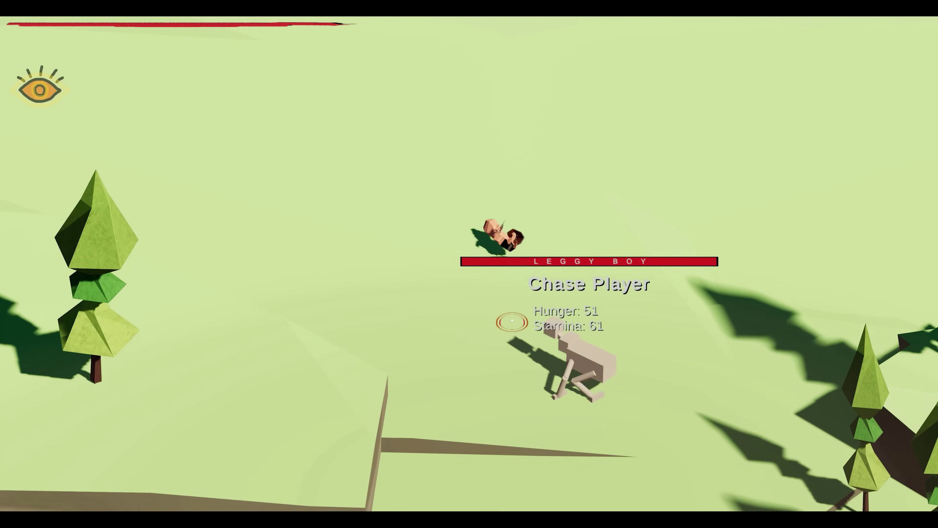
# Lock on to the monster and dodge around it at close range beside the ledge
pyautogui.press('s')
pyautogui.press('a')
pyautogui.press('space')
pyautogui.press('d')
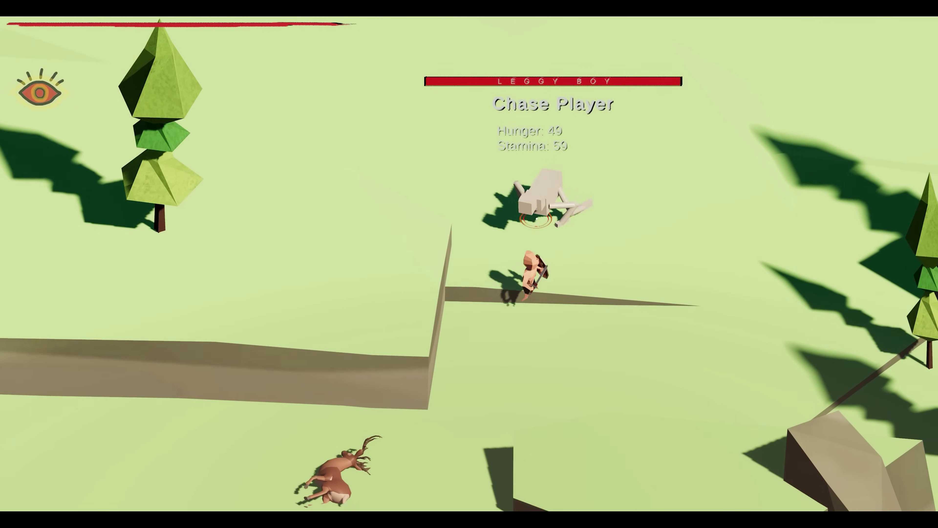
pyautogui.press('w')
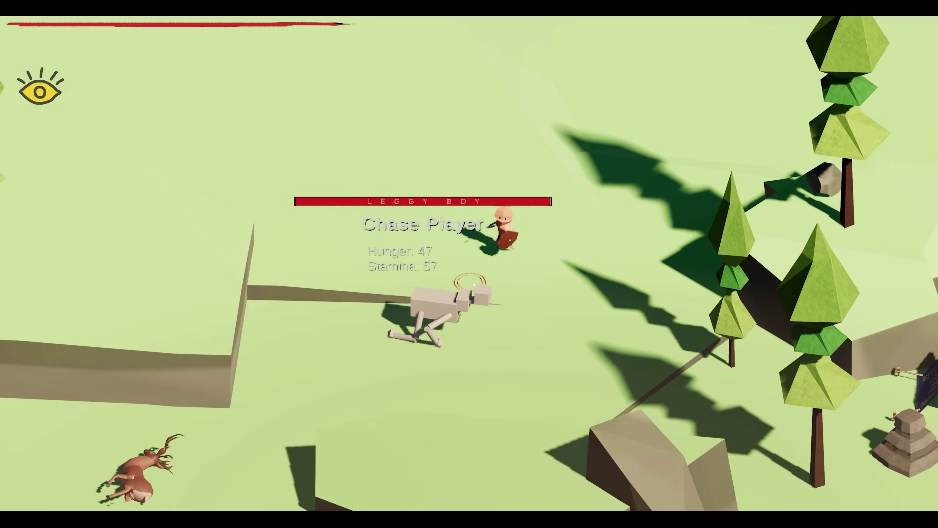
pyautogui.press('a')
pyautogui.press('s')
pyautogui.press('a')
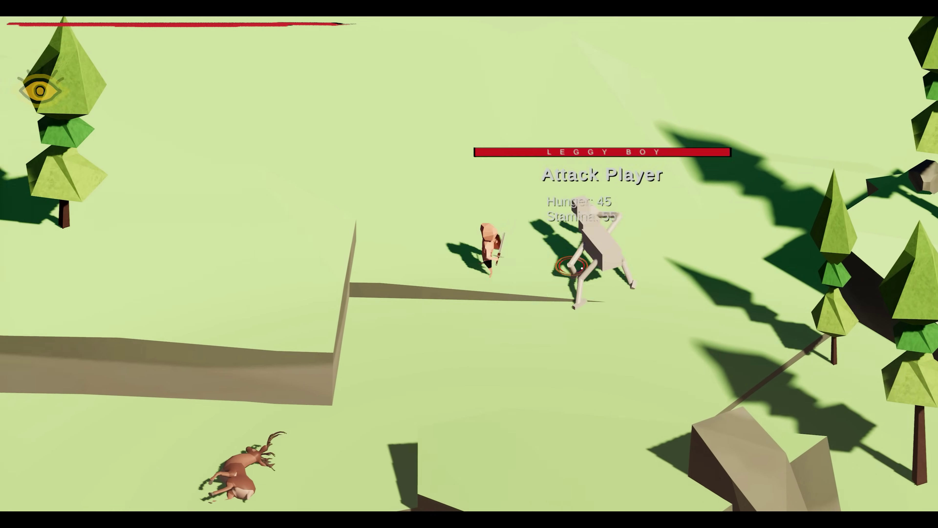
# Circle the locked-on monster from the ledge toward the tree shadows and back down the slope to bait its attack
pyautogui.press('a')
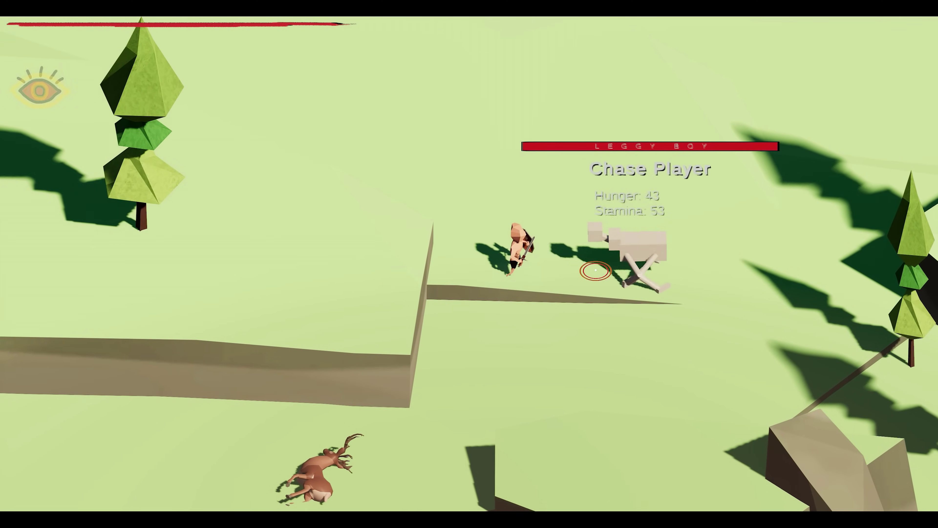
pyautogui.press('d')
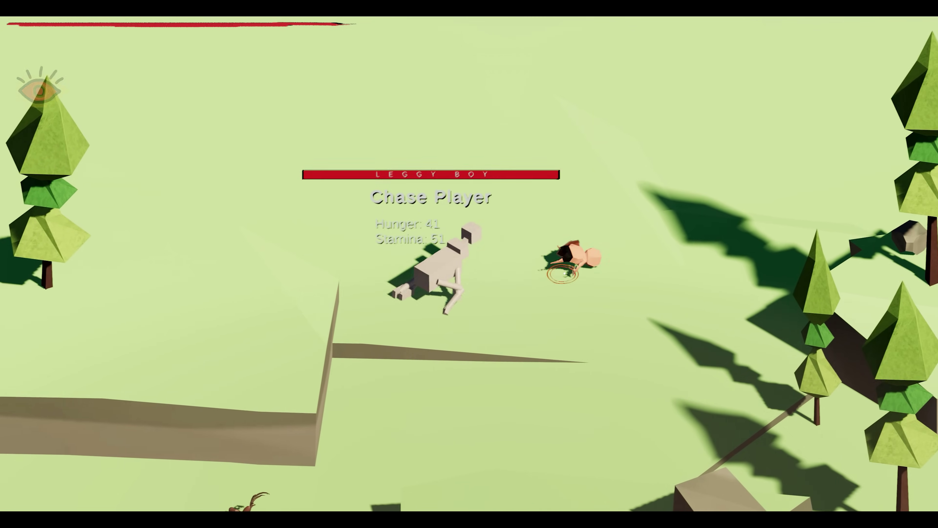
pyautogui.press('s')
pyautogui.press('a')
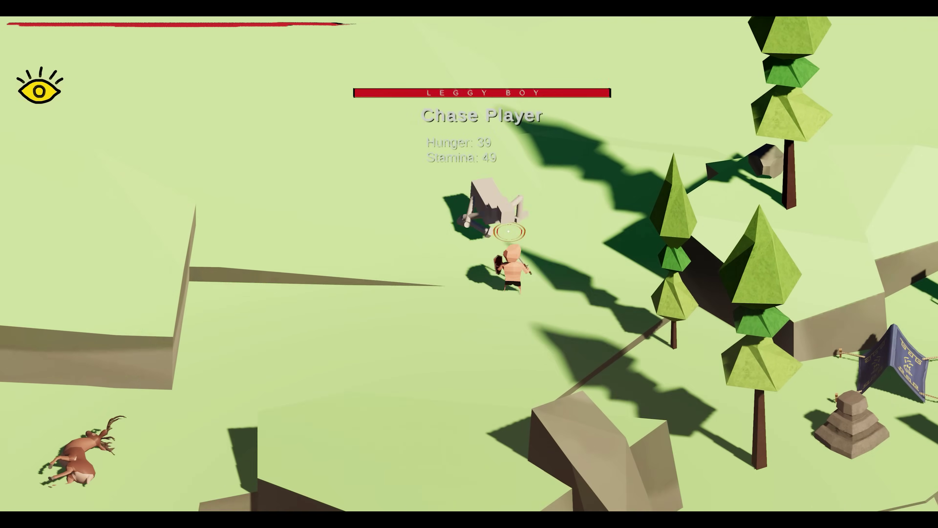
pyautogui.press('s')
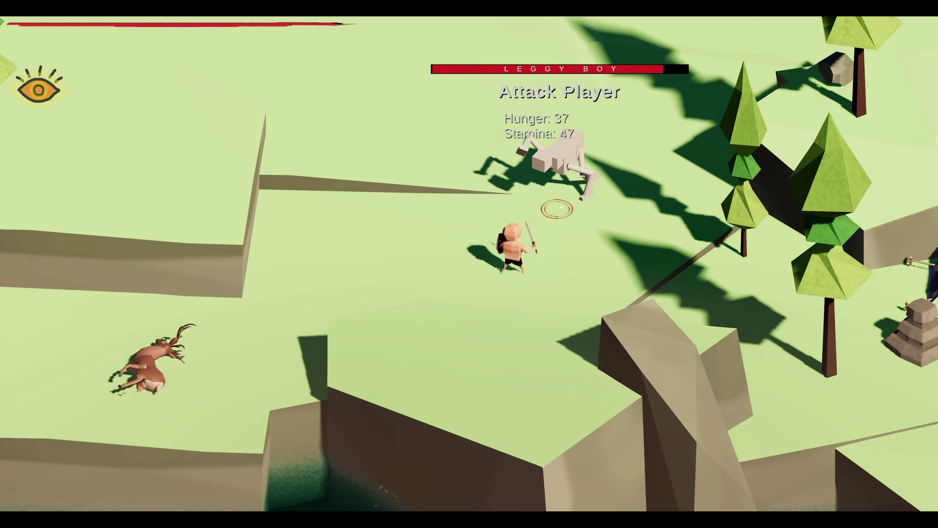
# Strike the monster with the sword while dodging its attacks until it dies
pyautogui.click(551, 207)
pyautogui.press('s')
pyautogui.press('space')
pyautogui.press('w')
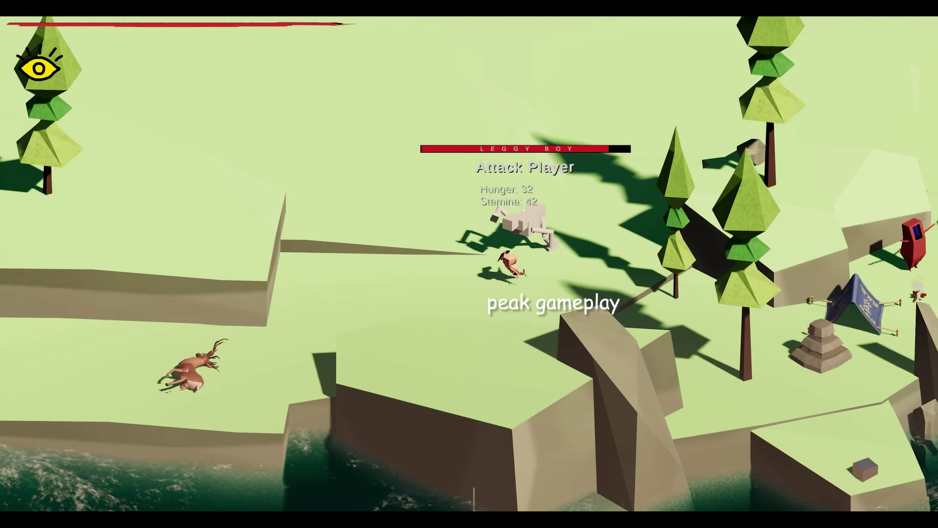
pyautogui.click(522, 223)
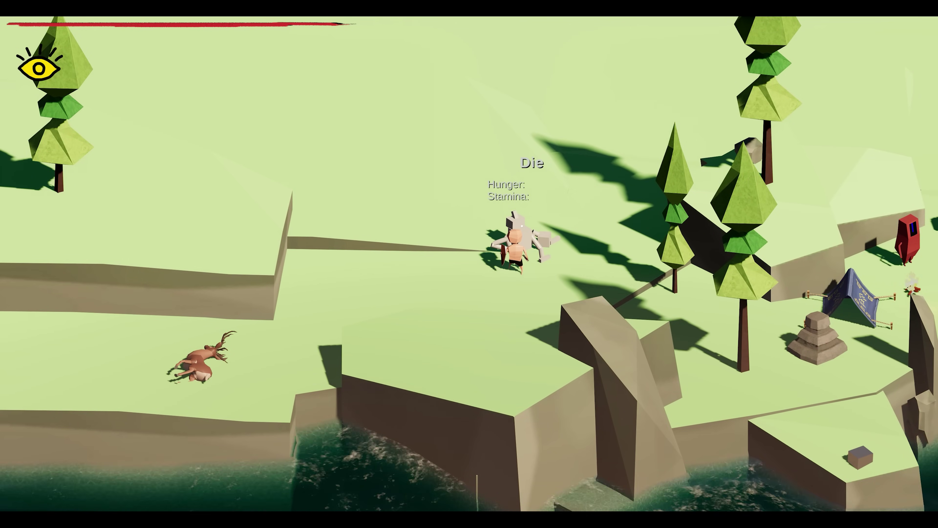
# Run the player character from the dead monster over the cliff and down to the water
pyautogui.press('s')
pyautogui.press('s')
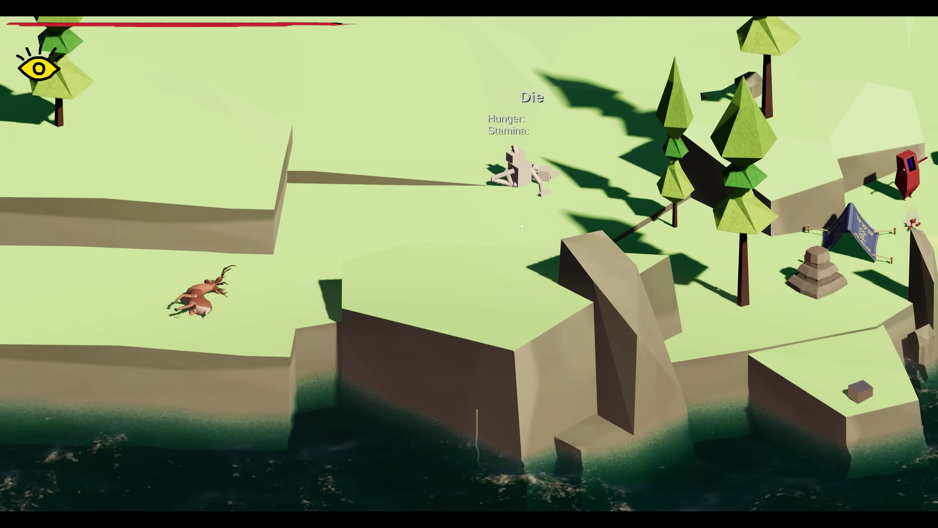
pyautogui.press('s')
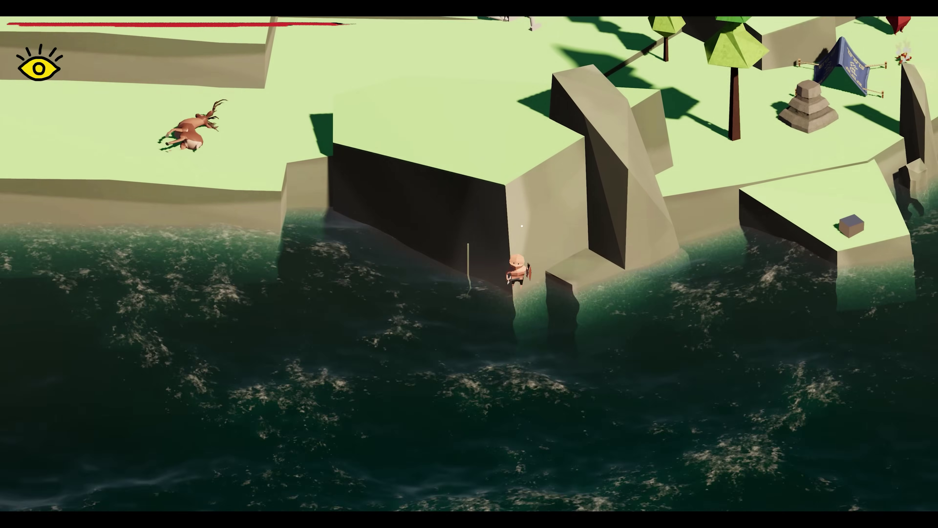
pyautogui.press('s')
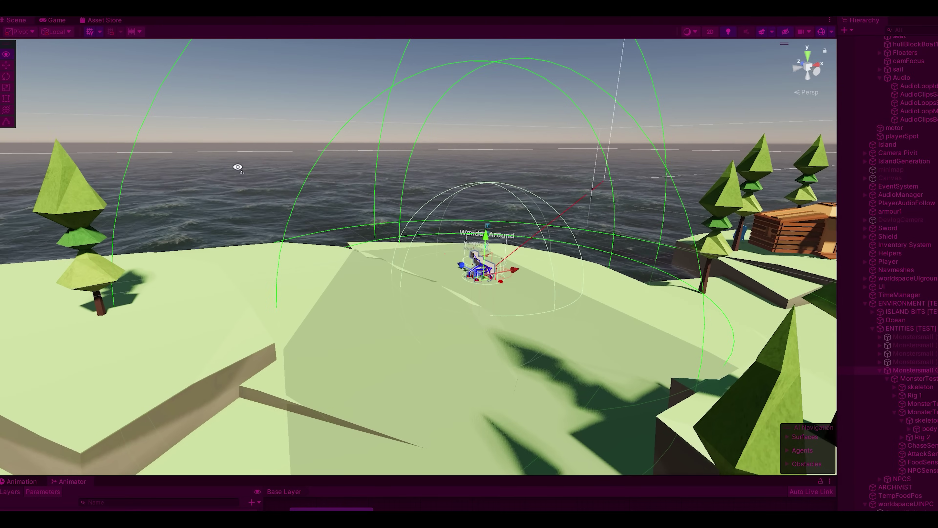
# Follow the wandering monster closely in the Scene view to examine its sensor ranges and its hunger and stamina labels
pyautogui.press('w')
pyautogui.moveTo(238, 167); pyautogui.dragTo(152, 187, button='right')
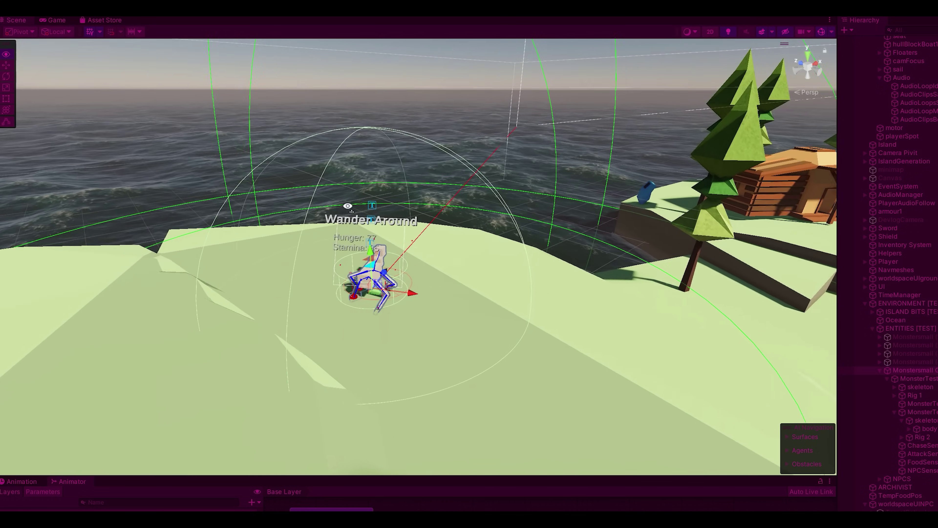
pyautogui.moveTo(347, 206); pyautogui.dragTo(255, 231, button='right')
pyautogui.press('w')
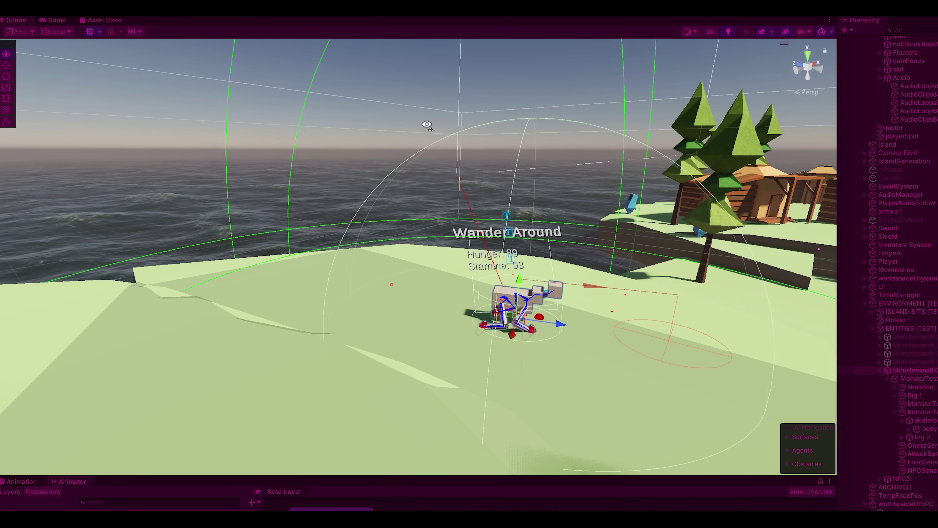
pyautogui.moveTo(426, 125); pyautogui.dragTo(535, 143, button='right')
# Run the game in play mode and walk the player character through the town
pyautogui.hotkey('ctrl', 'p')
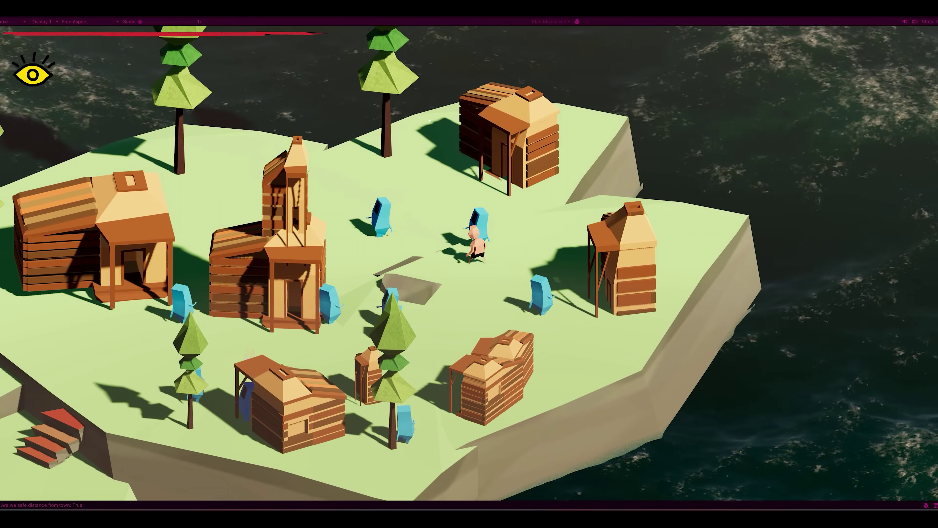
pyautogui.press('s')
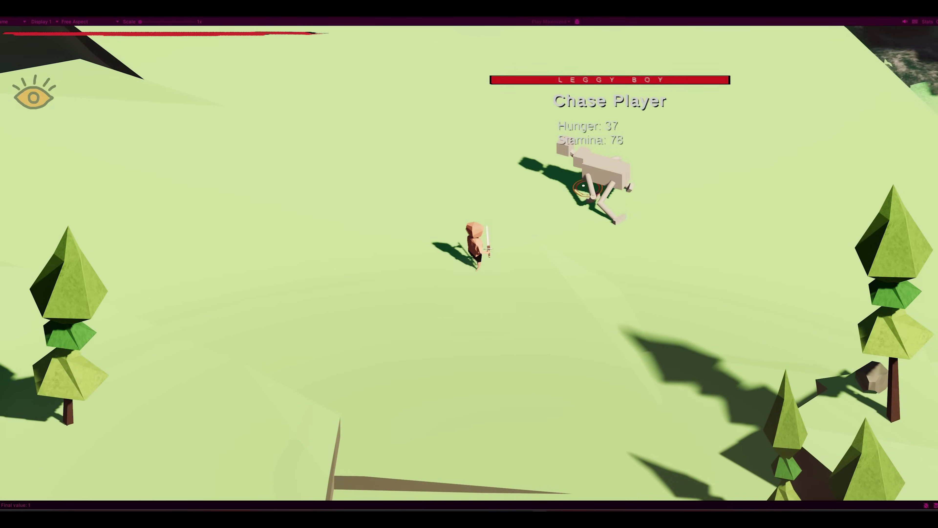
# Sidestep around the locked-on monster on the open plateau with the sword drawn to draw its attack
pyautogui.press('s')
pyautogui.press('d')
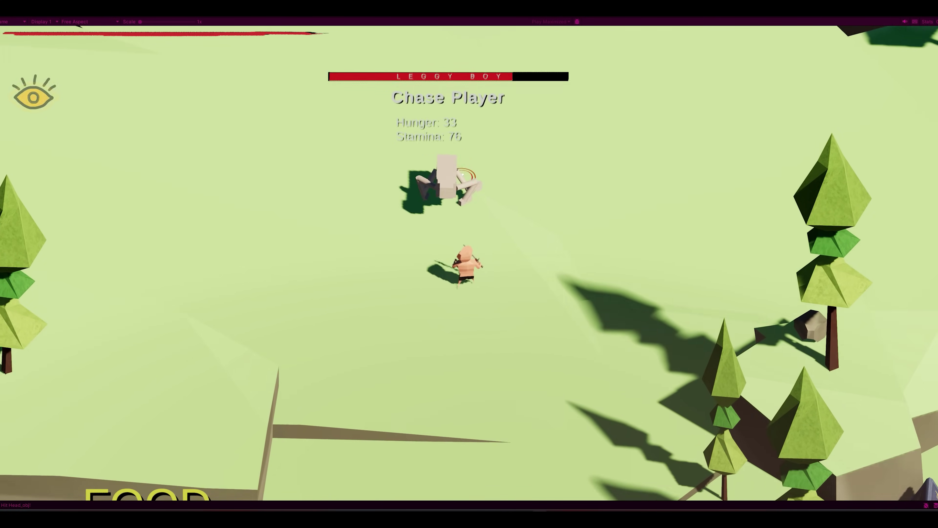
pyautogui.press('a')
pyautogui.press('d')
pyautogui.press('s')
pyautogui.press('a')
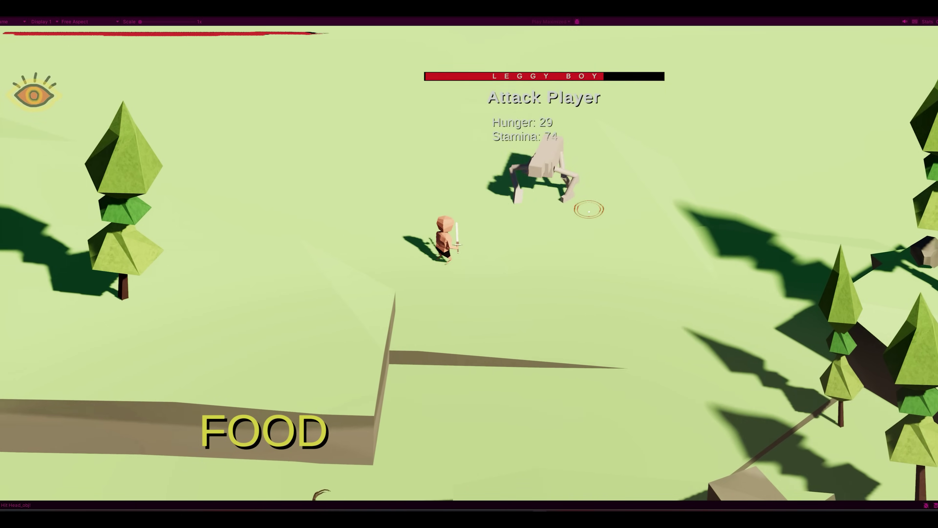
# Close in on the monster, strike it twice with the sword and dodge away toward the trees
pyautogui.press('d')
pyautogui.press('w')
pyautogui.click(554, 195)
pyautogui.click(519, 184)
pyautogui.press('d')
pyautogui.press('s')
pyautogui.press('space')
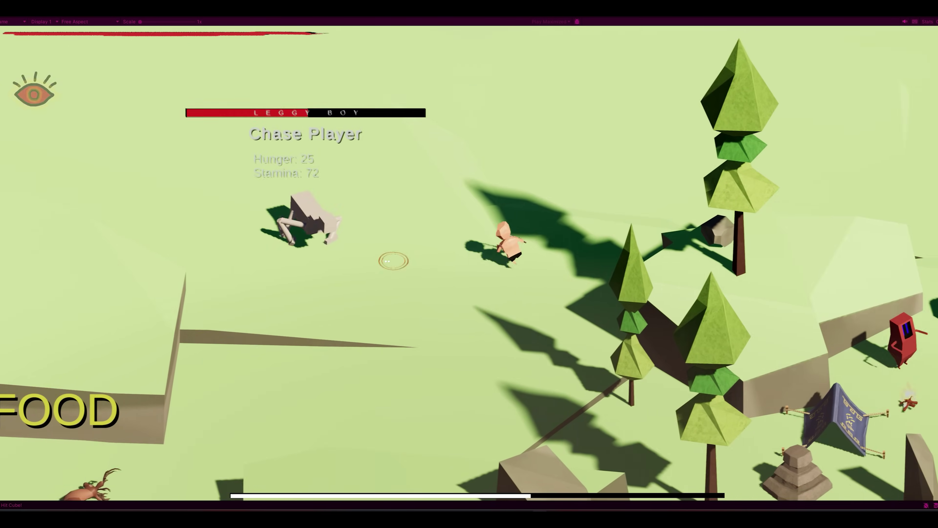
# Hit the monster with two more sword strikes and retreat downhill toward the ledge
pyautogui.press('s')
pyautogui.press('a')
pyautogui.click(358, 241)
pyautogui.click(375, 227)
pyautogui.press('s')
pyautogui.press('a')
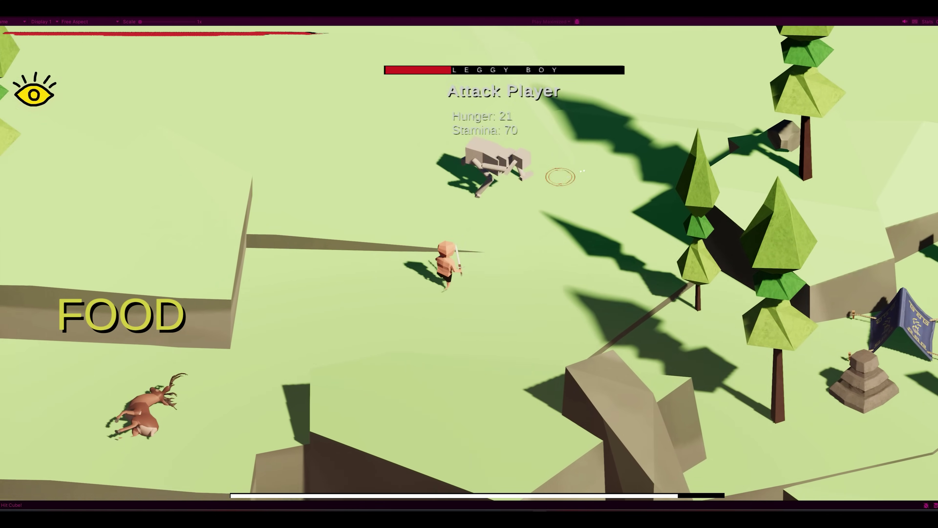
# Step back toward the monster, land one sword strike and back off beside the ledge
pyautogui.press('w')
pyautogui.press('d')
pyautogui.click(525, 176)
pyautogui.press('a')
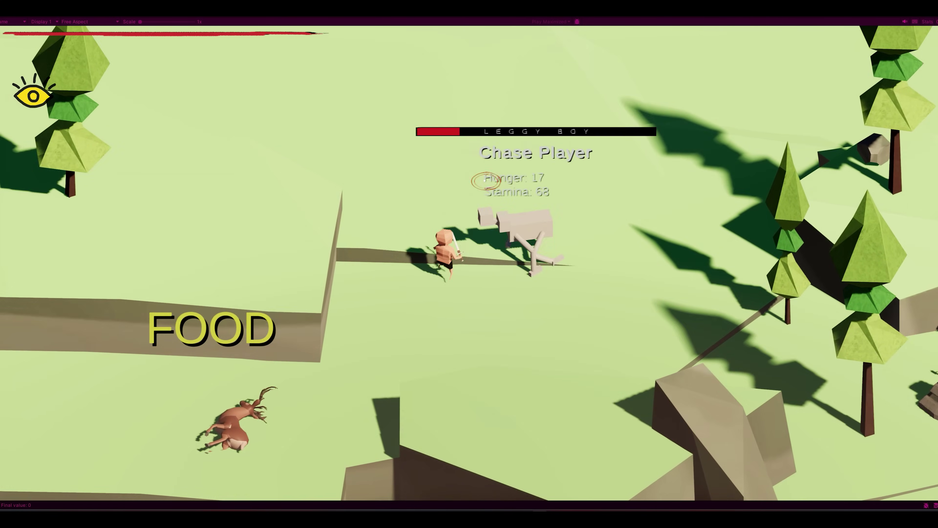
# Lure the weakened monster down past the deer carcass marked FOOD and flee along the lower terrace
pyautogui.press('s')
pyautogui.press('w')
pyautogui.press('a')
pyautogui.press('s')
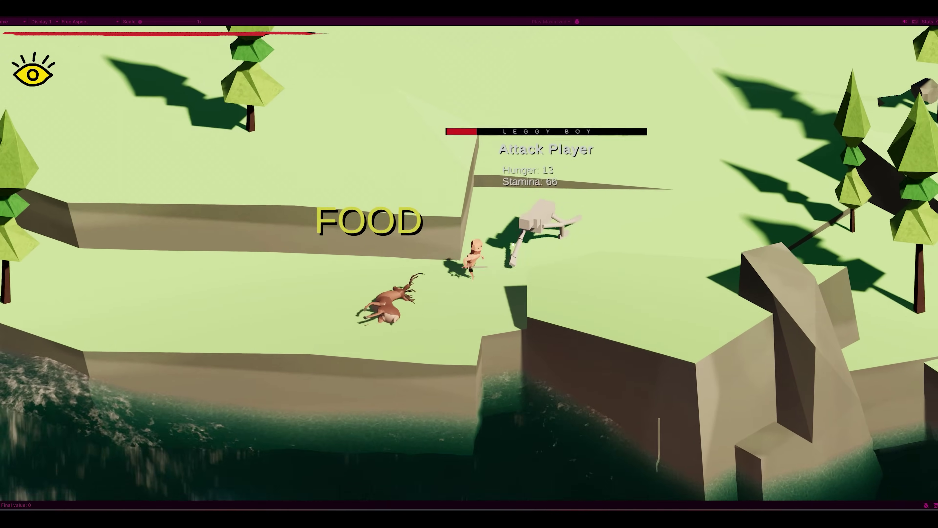
pyautogui.press('a')
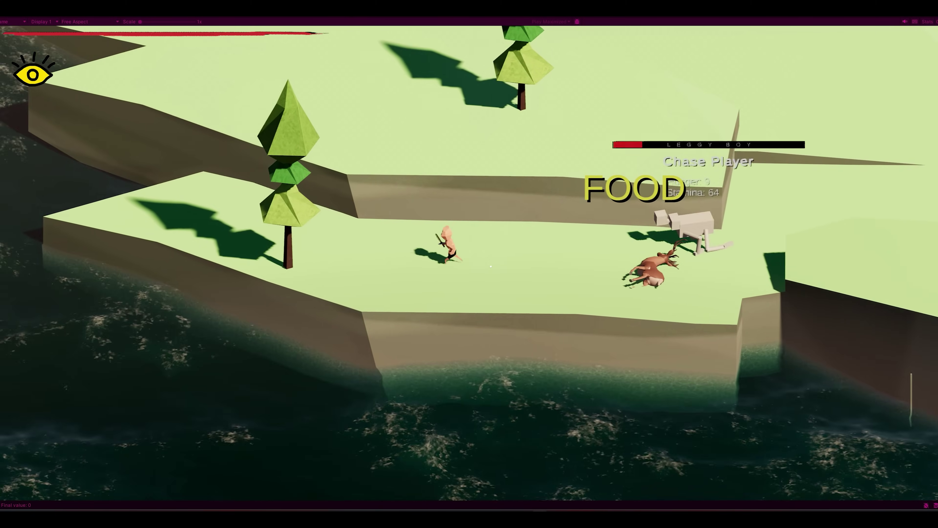
pyautogui.press('w')
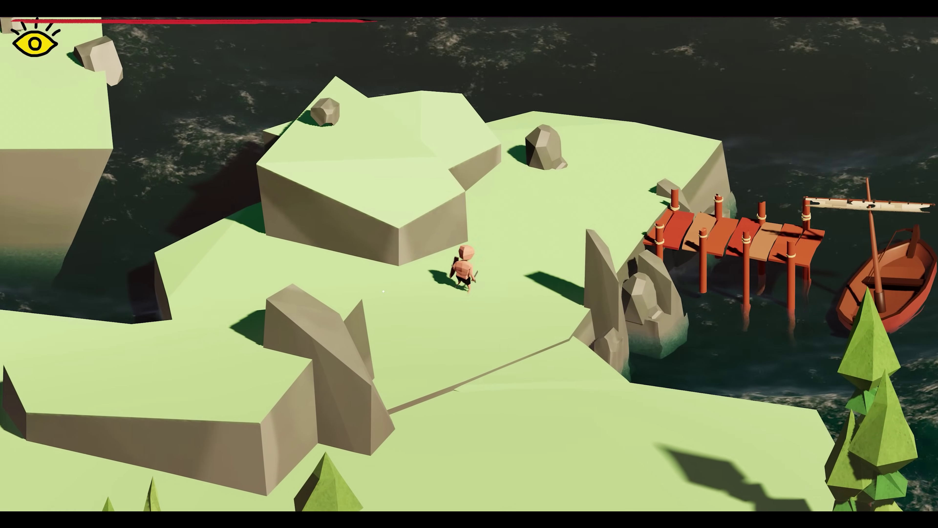
# Run the player character from the grass near the dock across the clearing to the forest edge
pyautogui.press('s')
pyautogui.press('d')
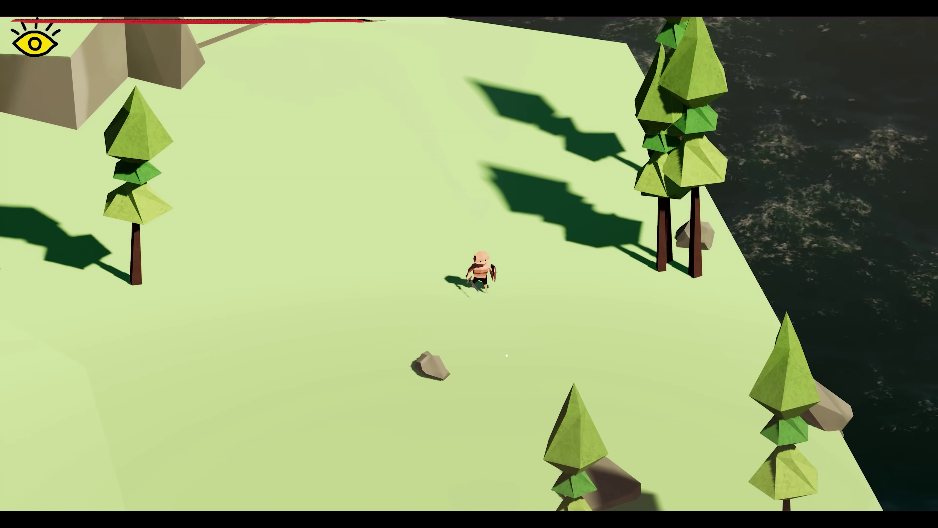
pyautogui.press('a')
pyautogui.press('a')
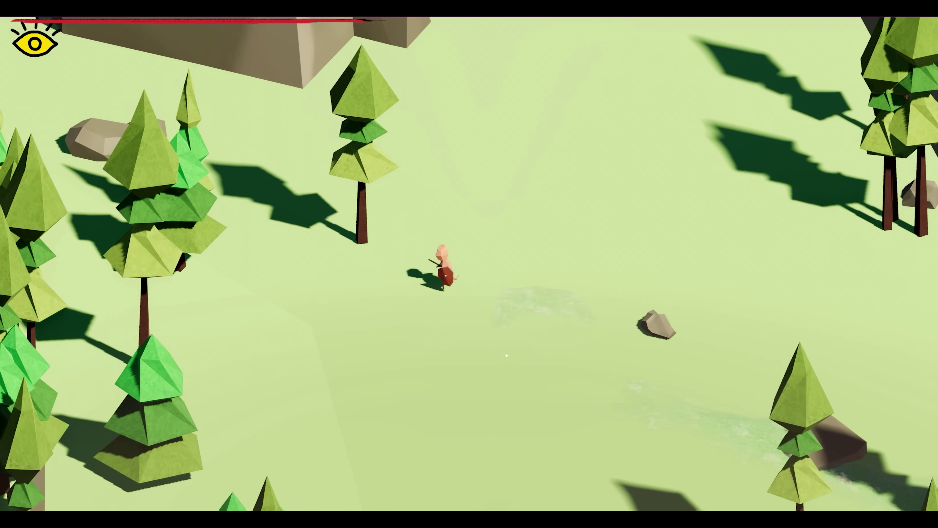
pyautogui.press('s')
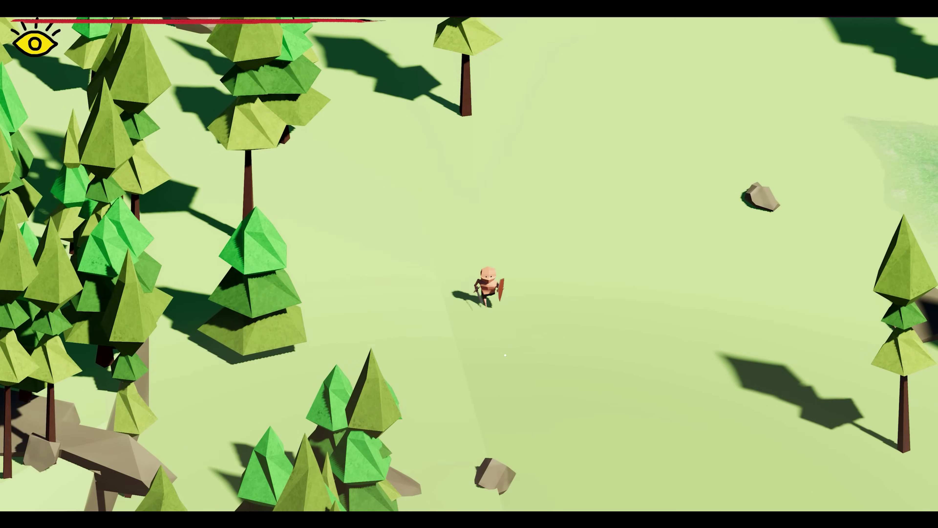
# Run the player character from the forest edge down across the clearing to the island's shoreline
pyautogui.press('s')
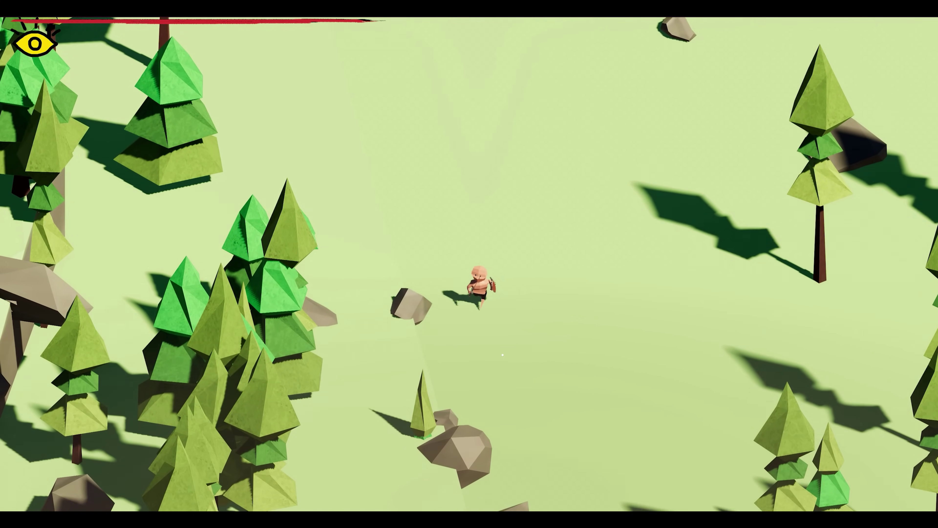
pyautogui.press('s')
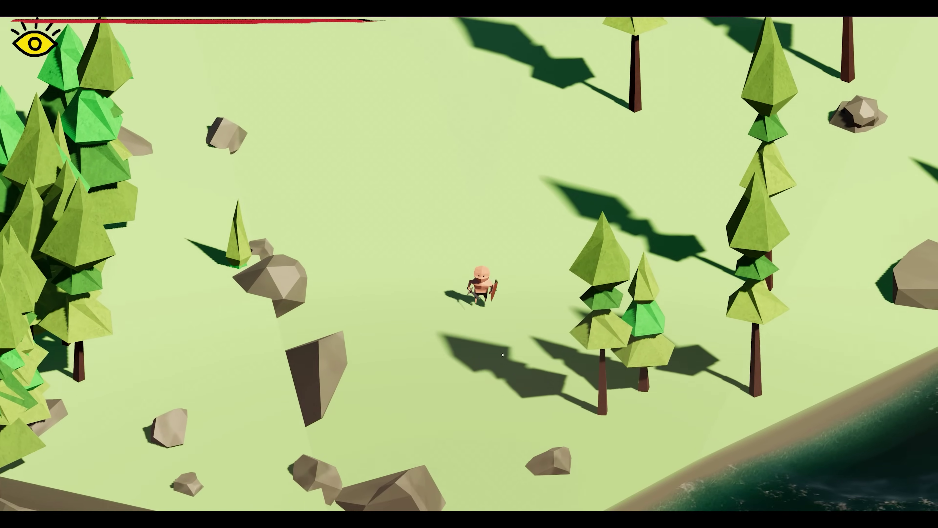
pyautogui.press('s')
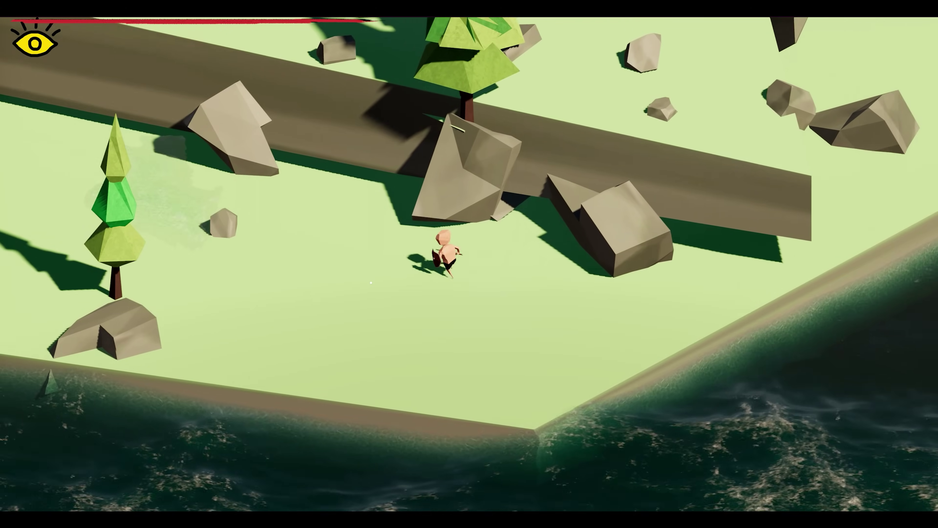
# Run the player character along the shore below the long ledge to the boulders by the raised terraces
pyautogui.press('a')
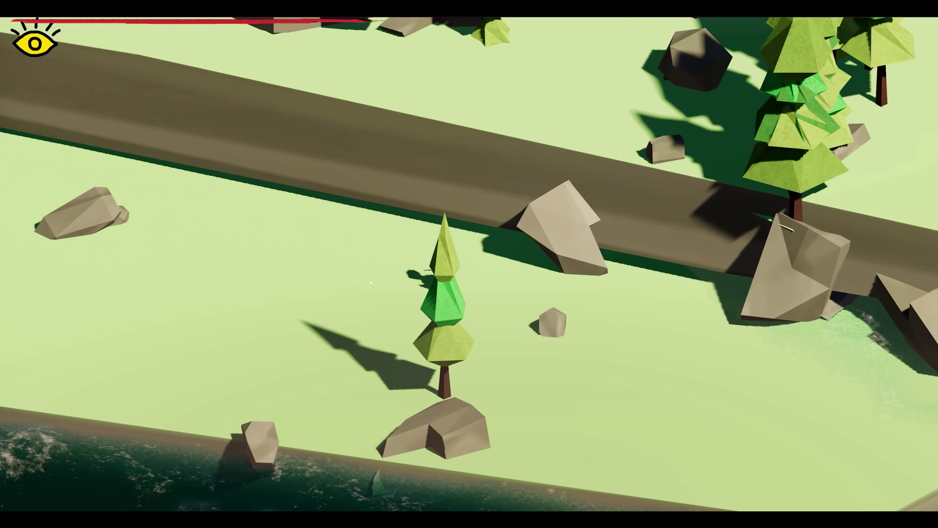
pyautogui.press('a')
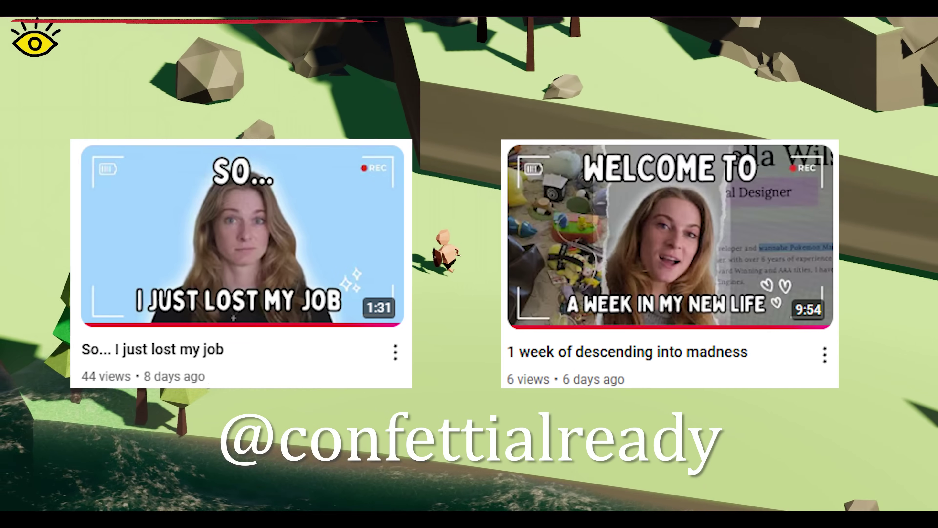
pyautogui.press('a')
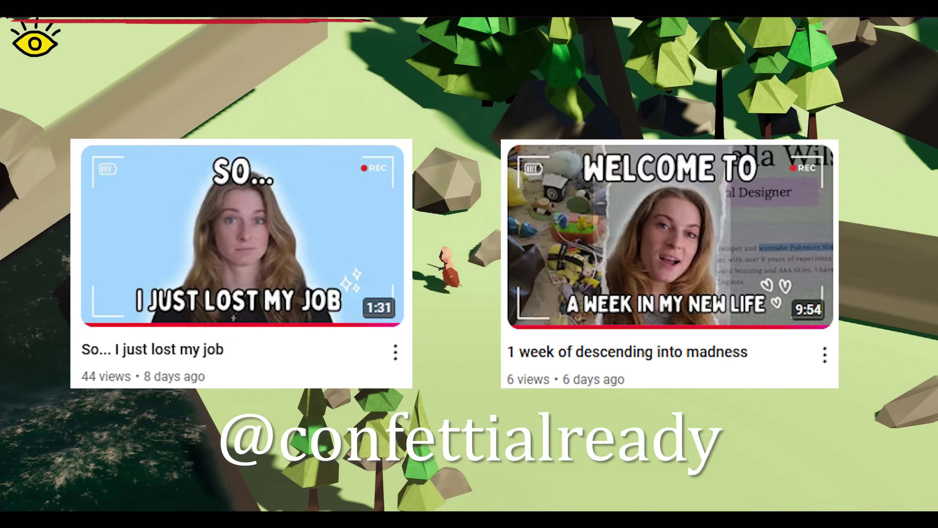
# Run the player character inland from the shore through the grassy gap between the two raised terraces
pyautogui.press('w')
pyautogui.press('w')
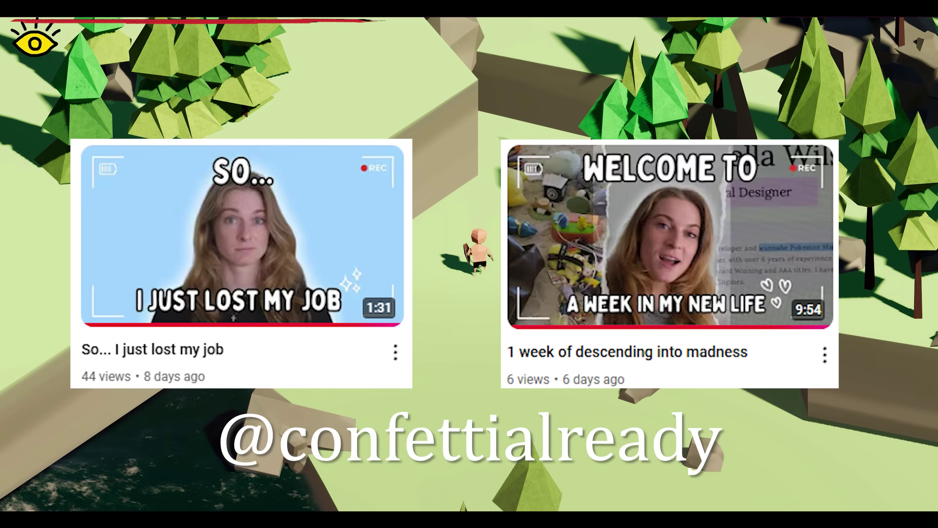
pyautogui.press('d')
pyautogui.press('w')
pyautogui.press('a')
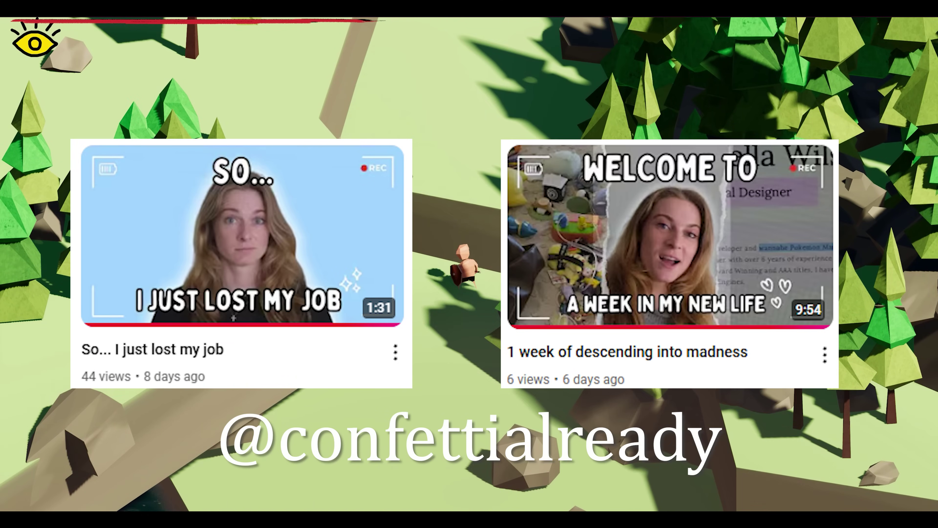
# Turn the player character around and run back down past the boulders to the open grass near the shore
pyautogui.press('d')
pyautogui.press('s')
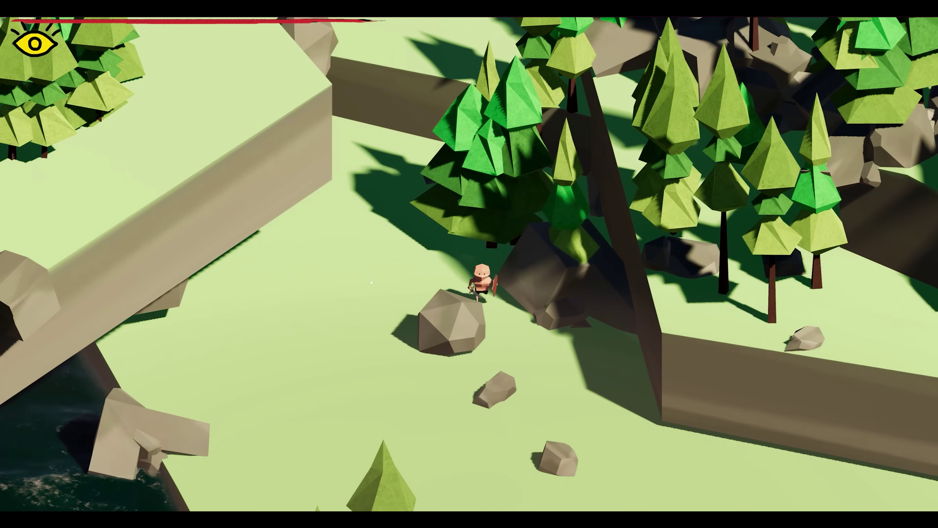
pyautogui.press('s')
pyautogui.press('s')
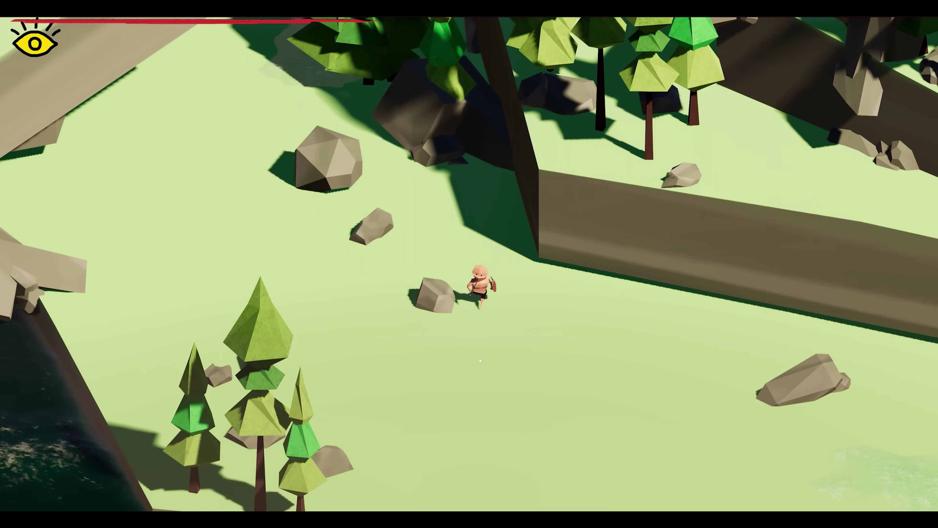